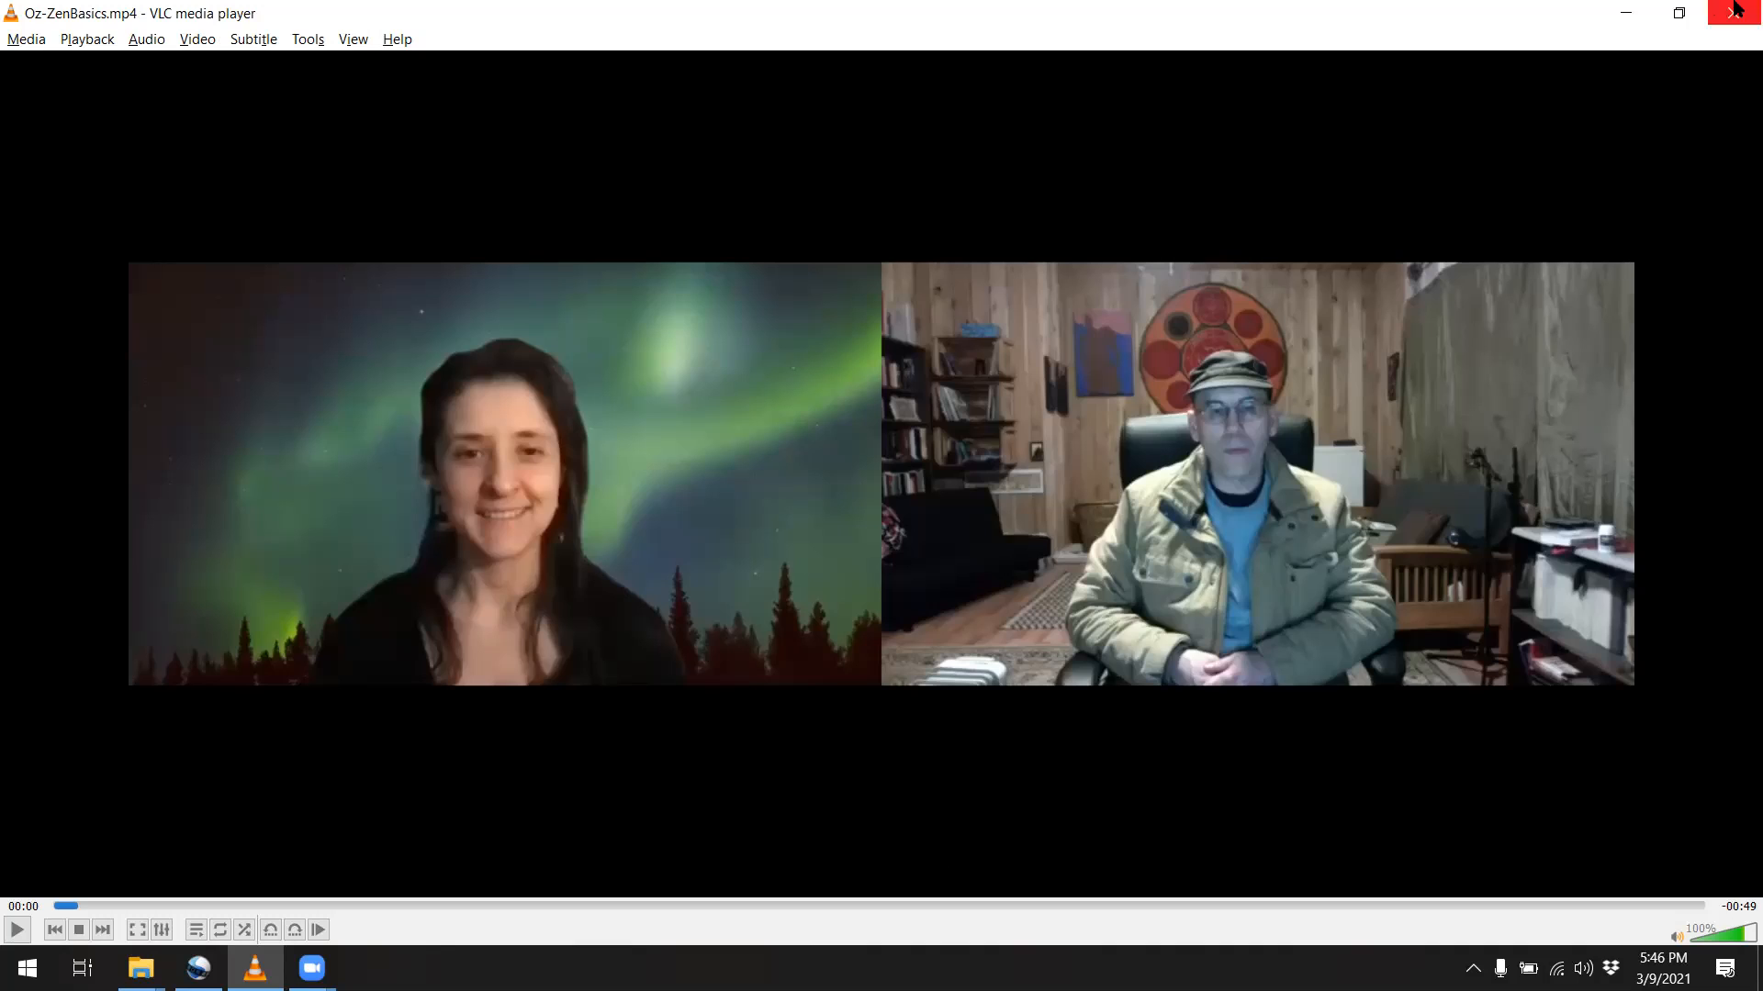
Switch to OpenShot Video Editor and delete both existing clips from Track 4 and Track 3
click(1626, 14)
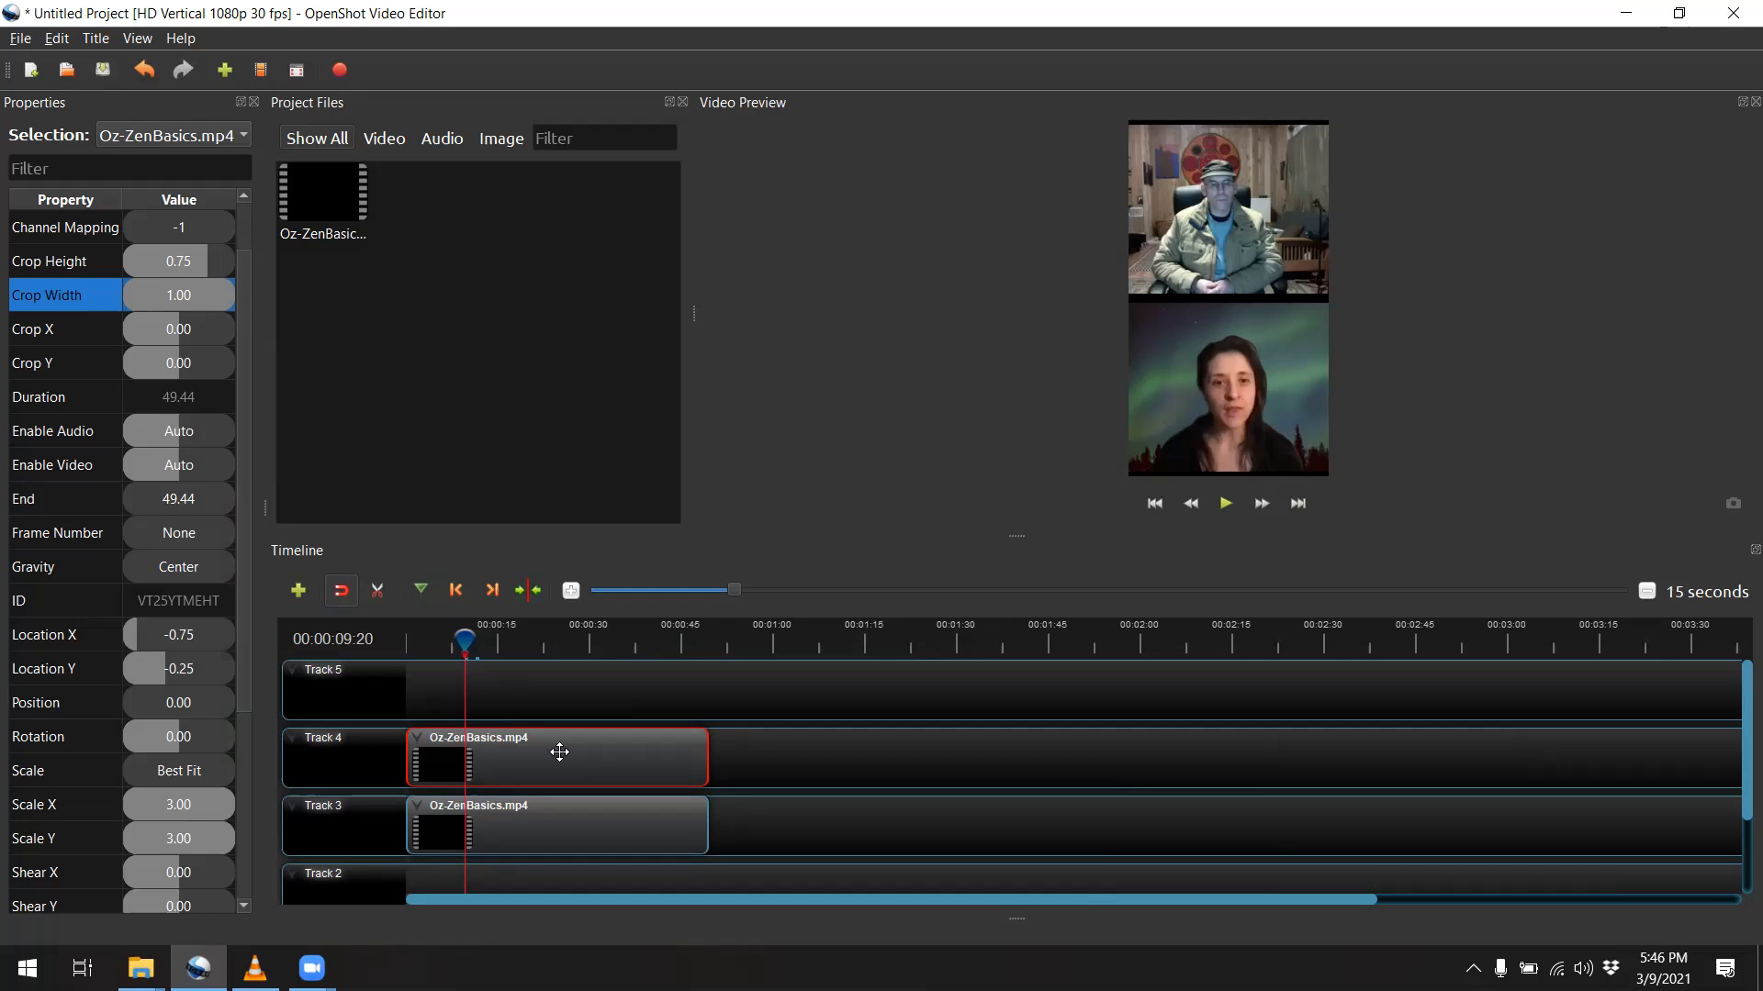
key(Delete)
click(496, 816)
key(Delete)
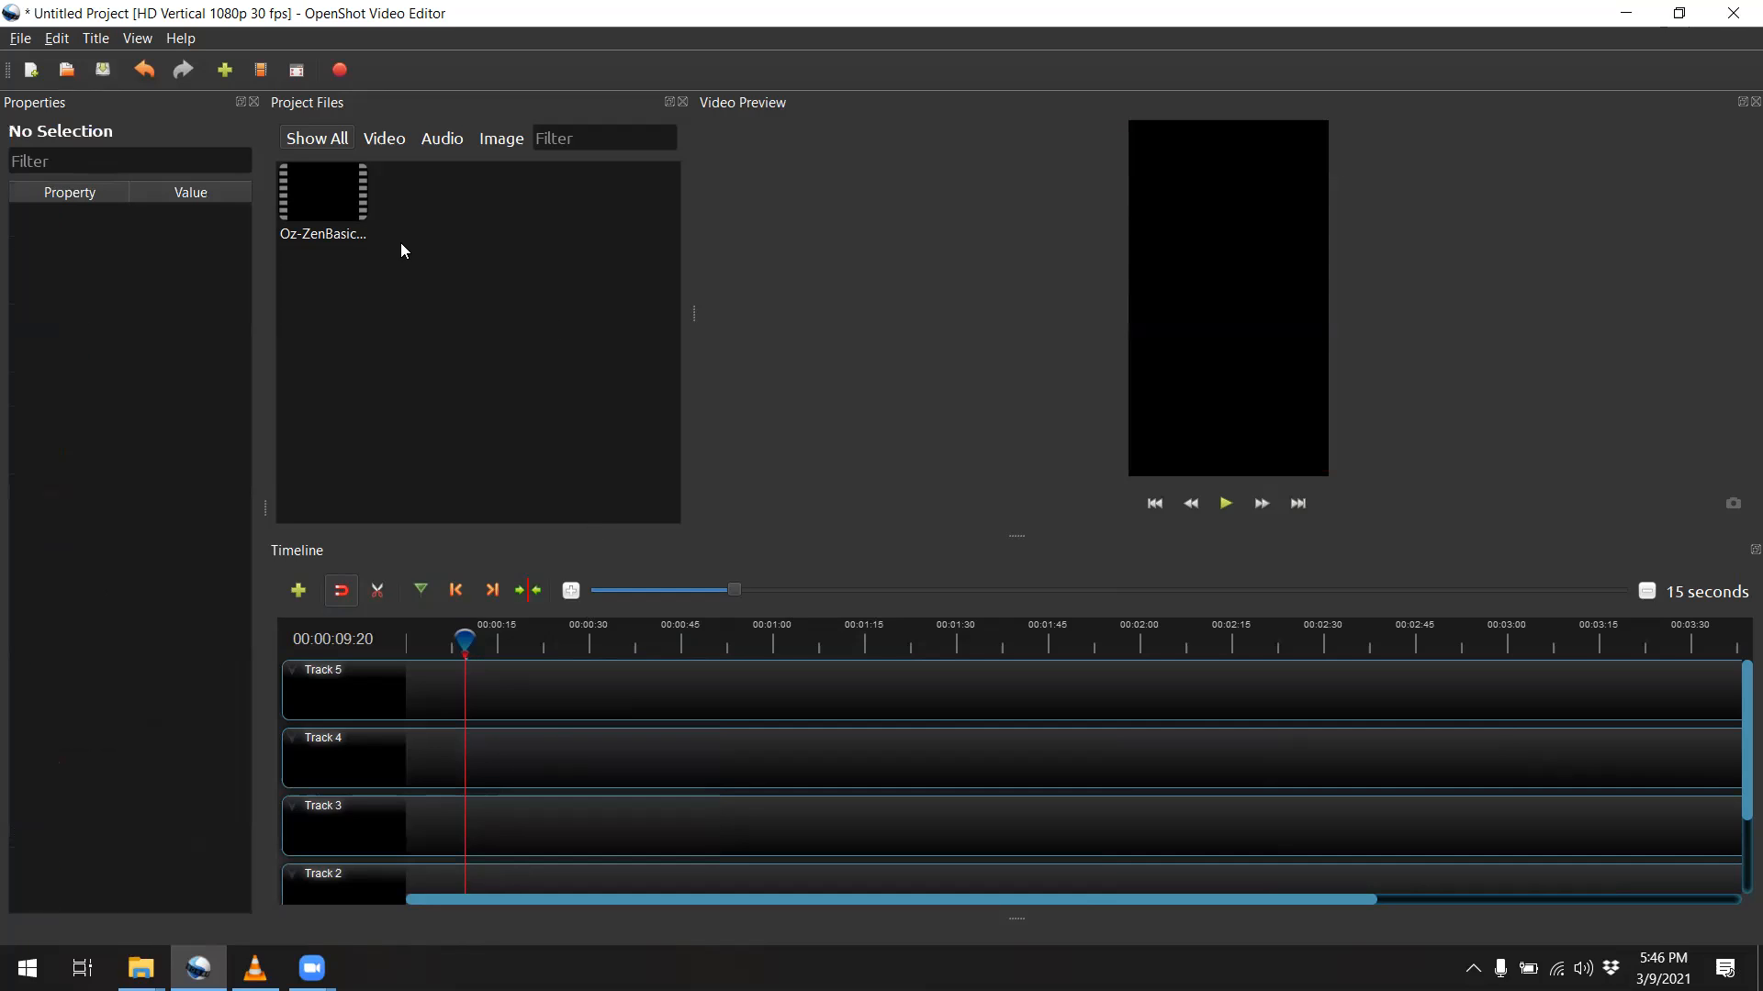
Add Oz-ZenBasics.mp4 at the start of Track 3 and set its Scale X and Scale Y to 3
drag(320, 209, 411, 808)
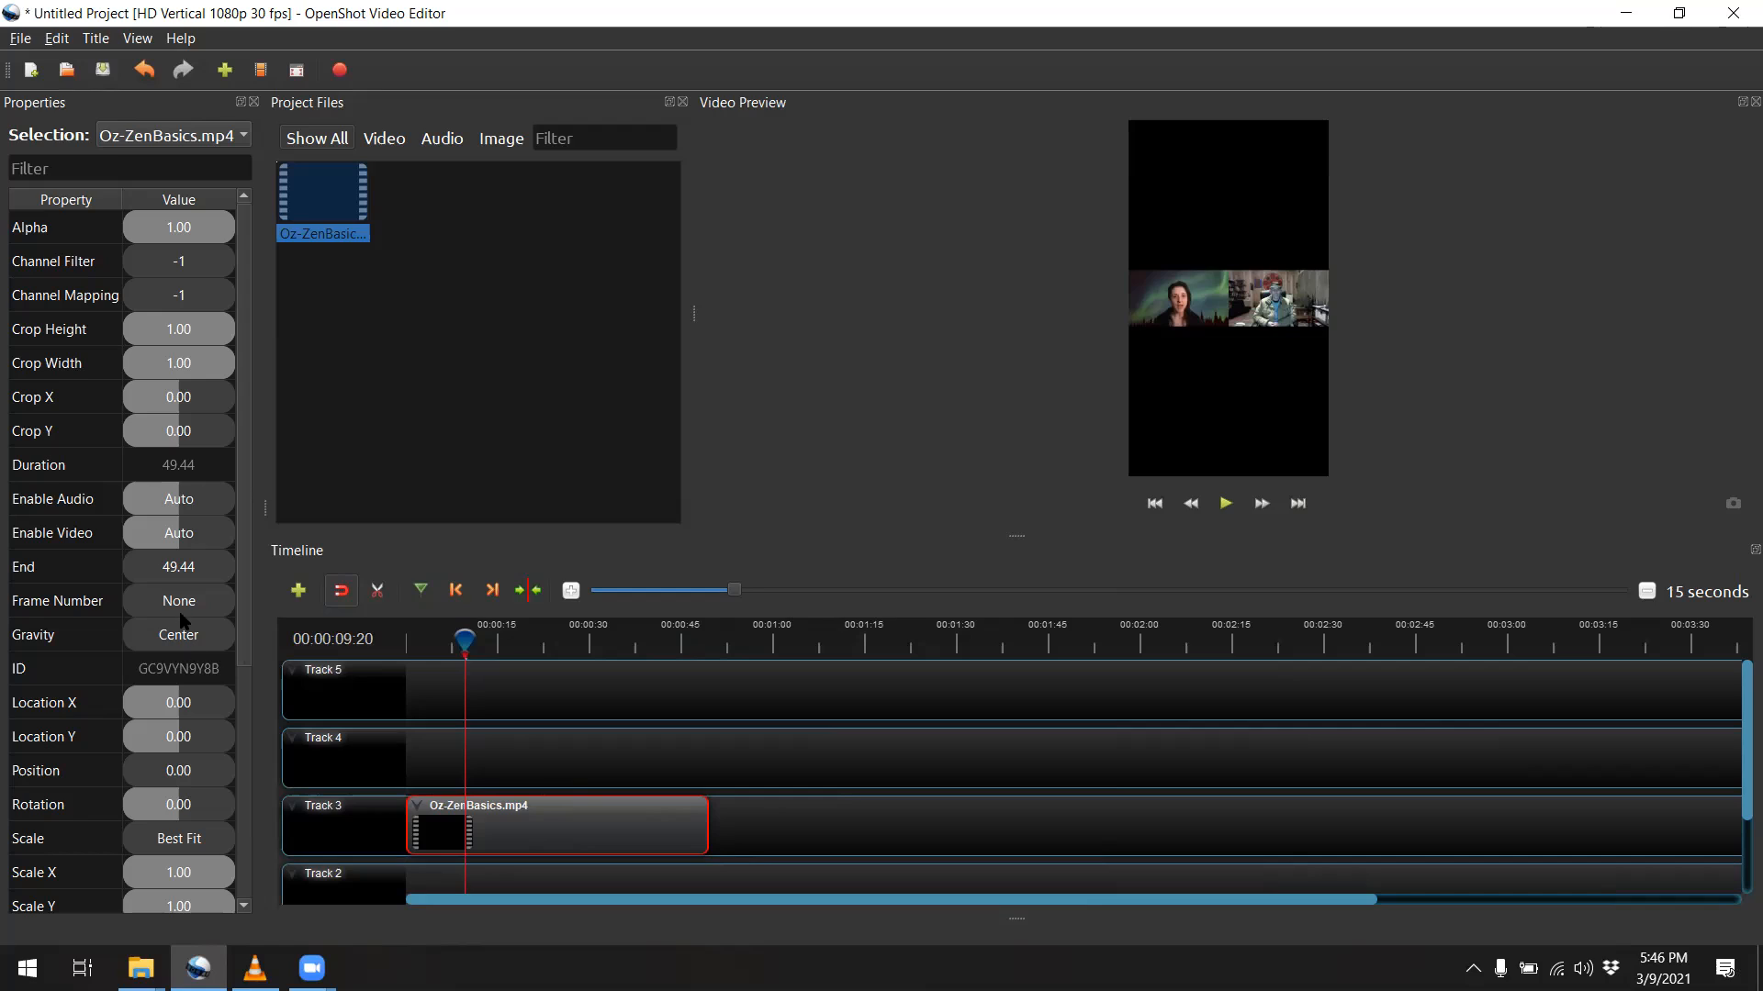
double_click(169, 876)
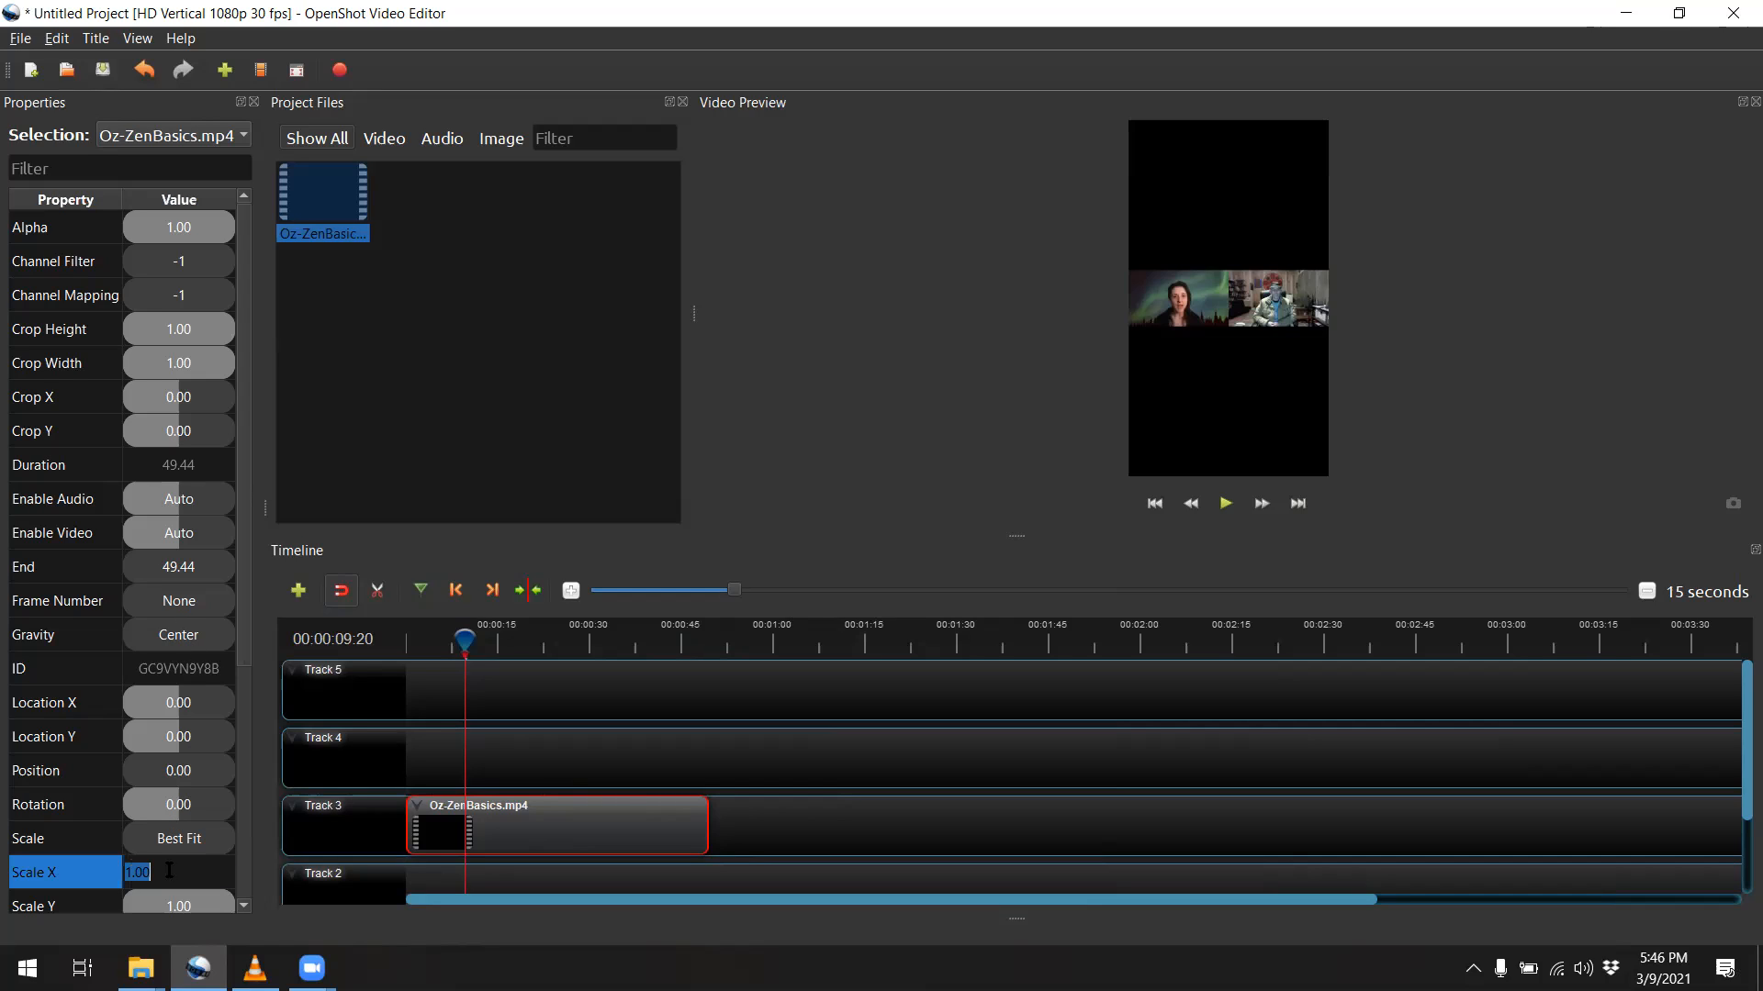
text(3)
double_click(162, 907)
text(3)
key(Tab)
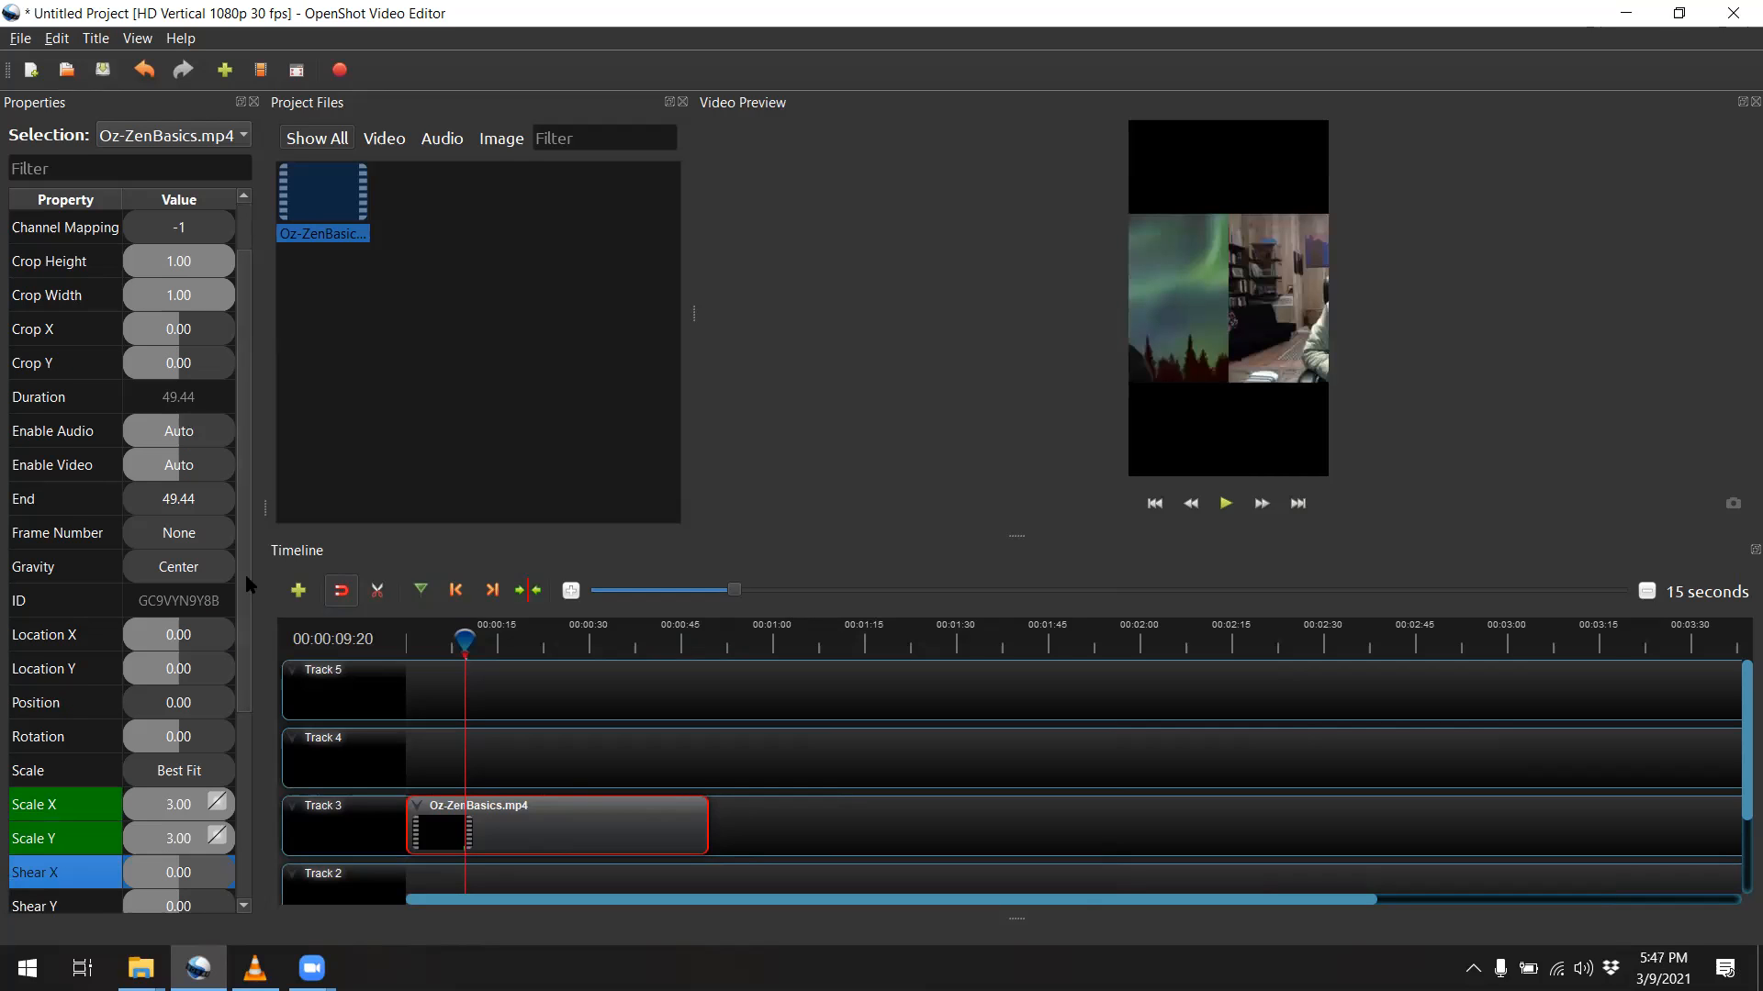
Set the Track 3 clip's Location X to 0.75 and Location Y to 0.25
double_click(157, 636)
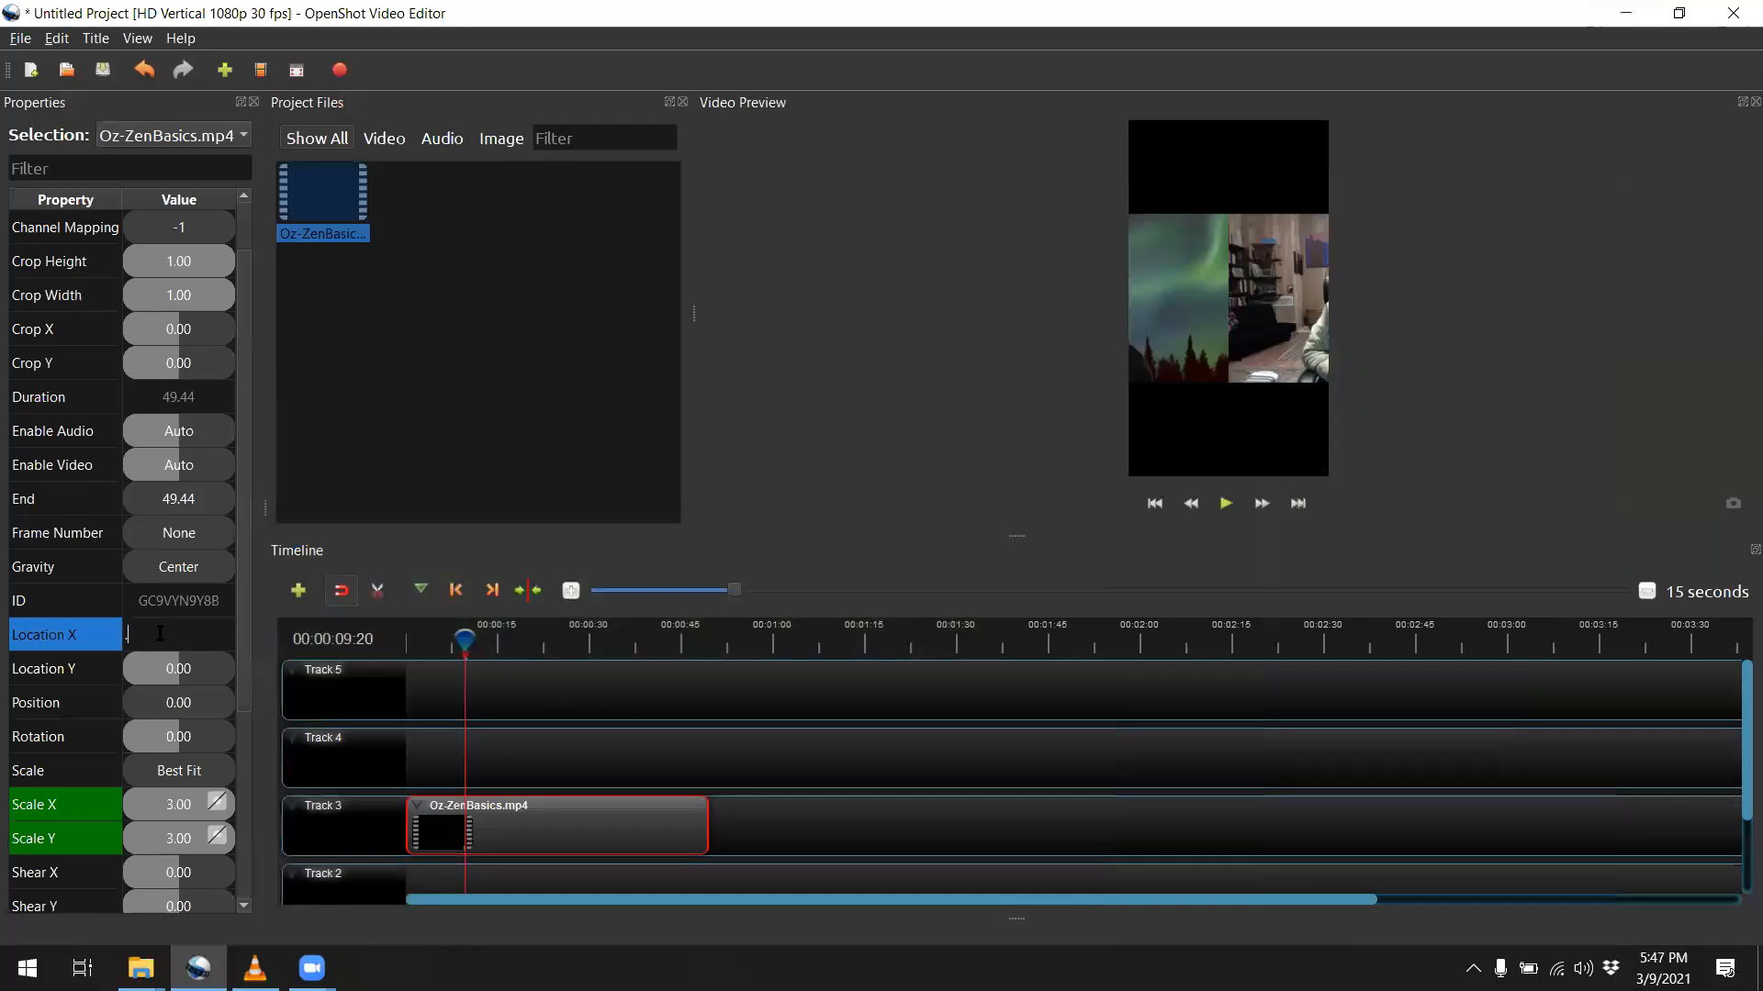
text(.7)
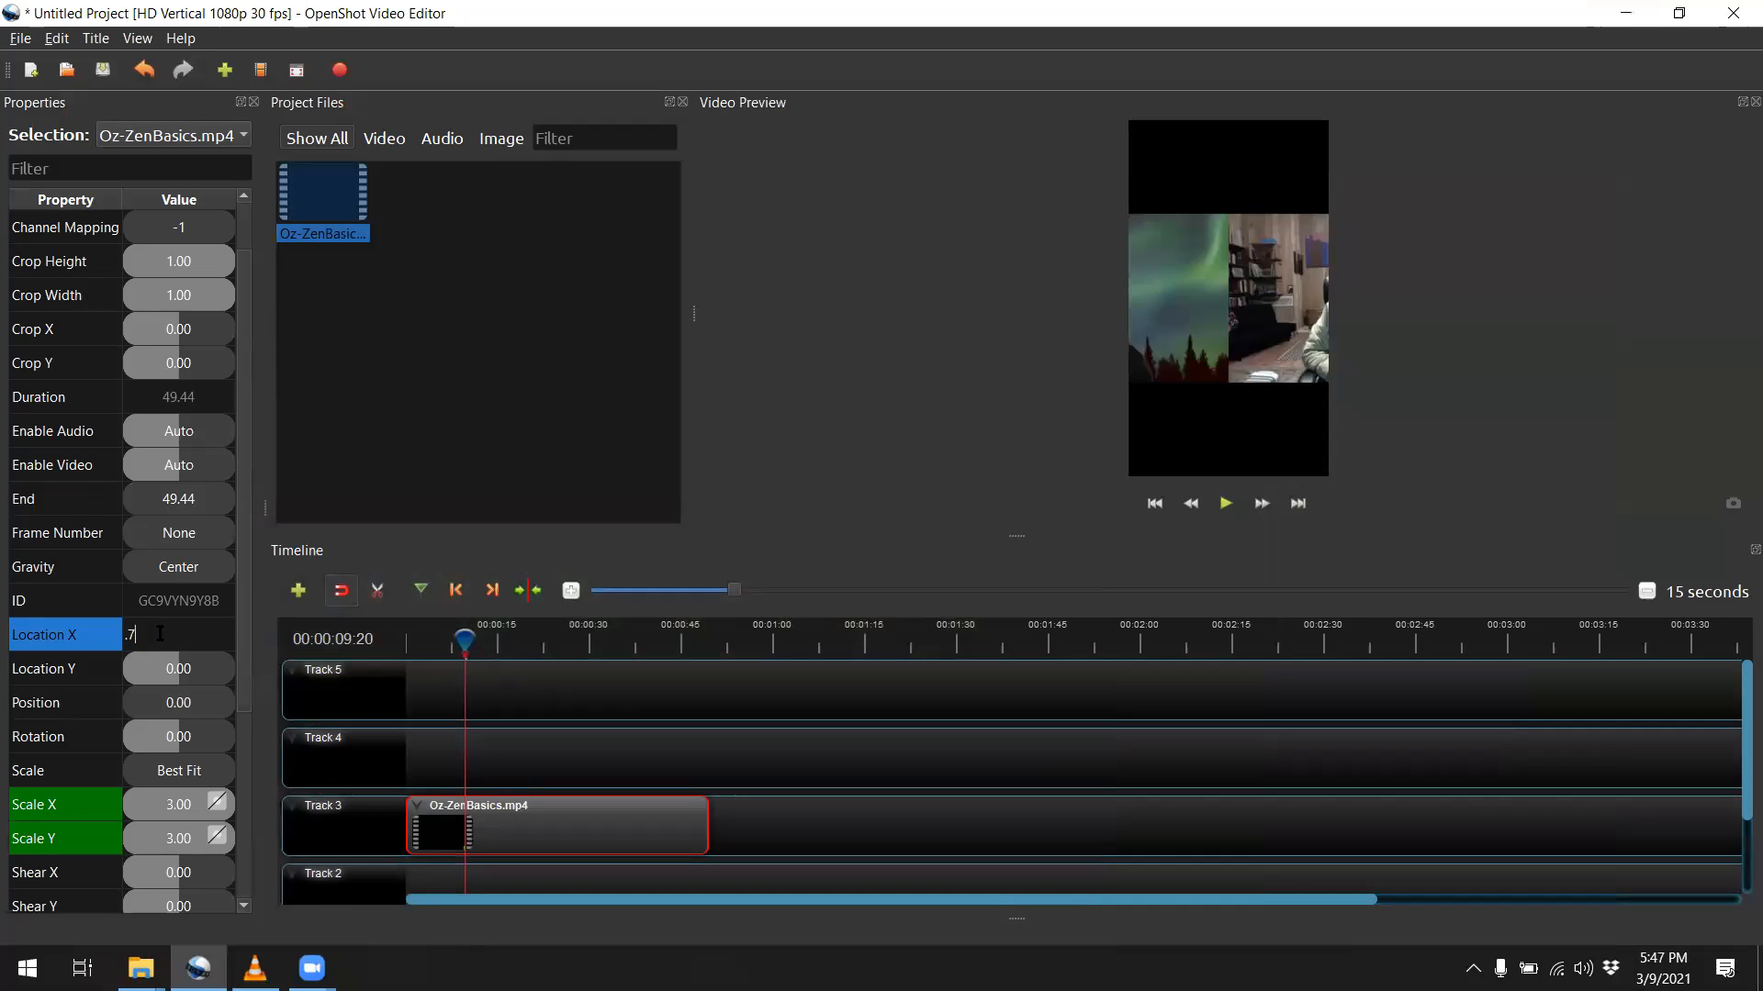
text(5)
key(Return)
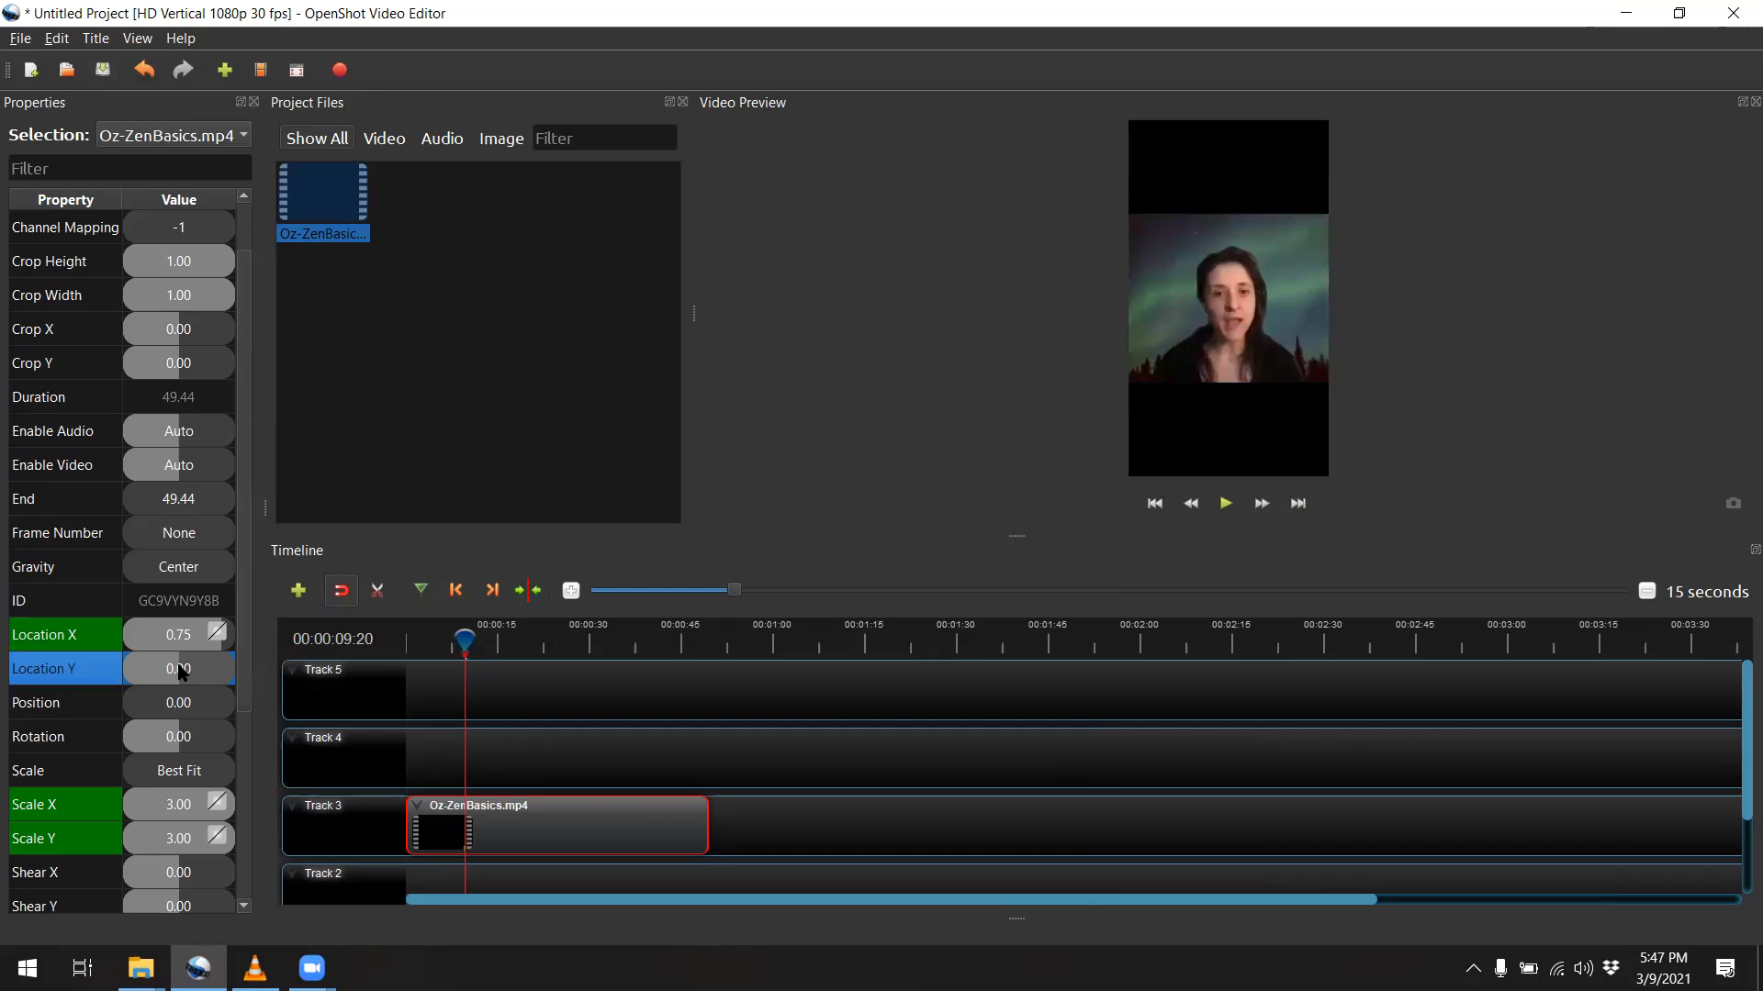
double_click(180, 667)
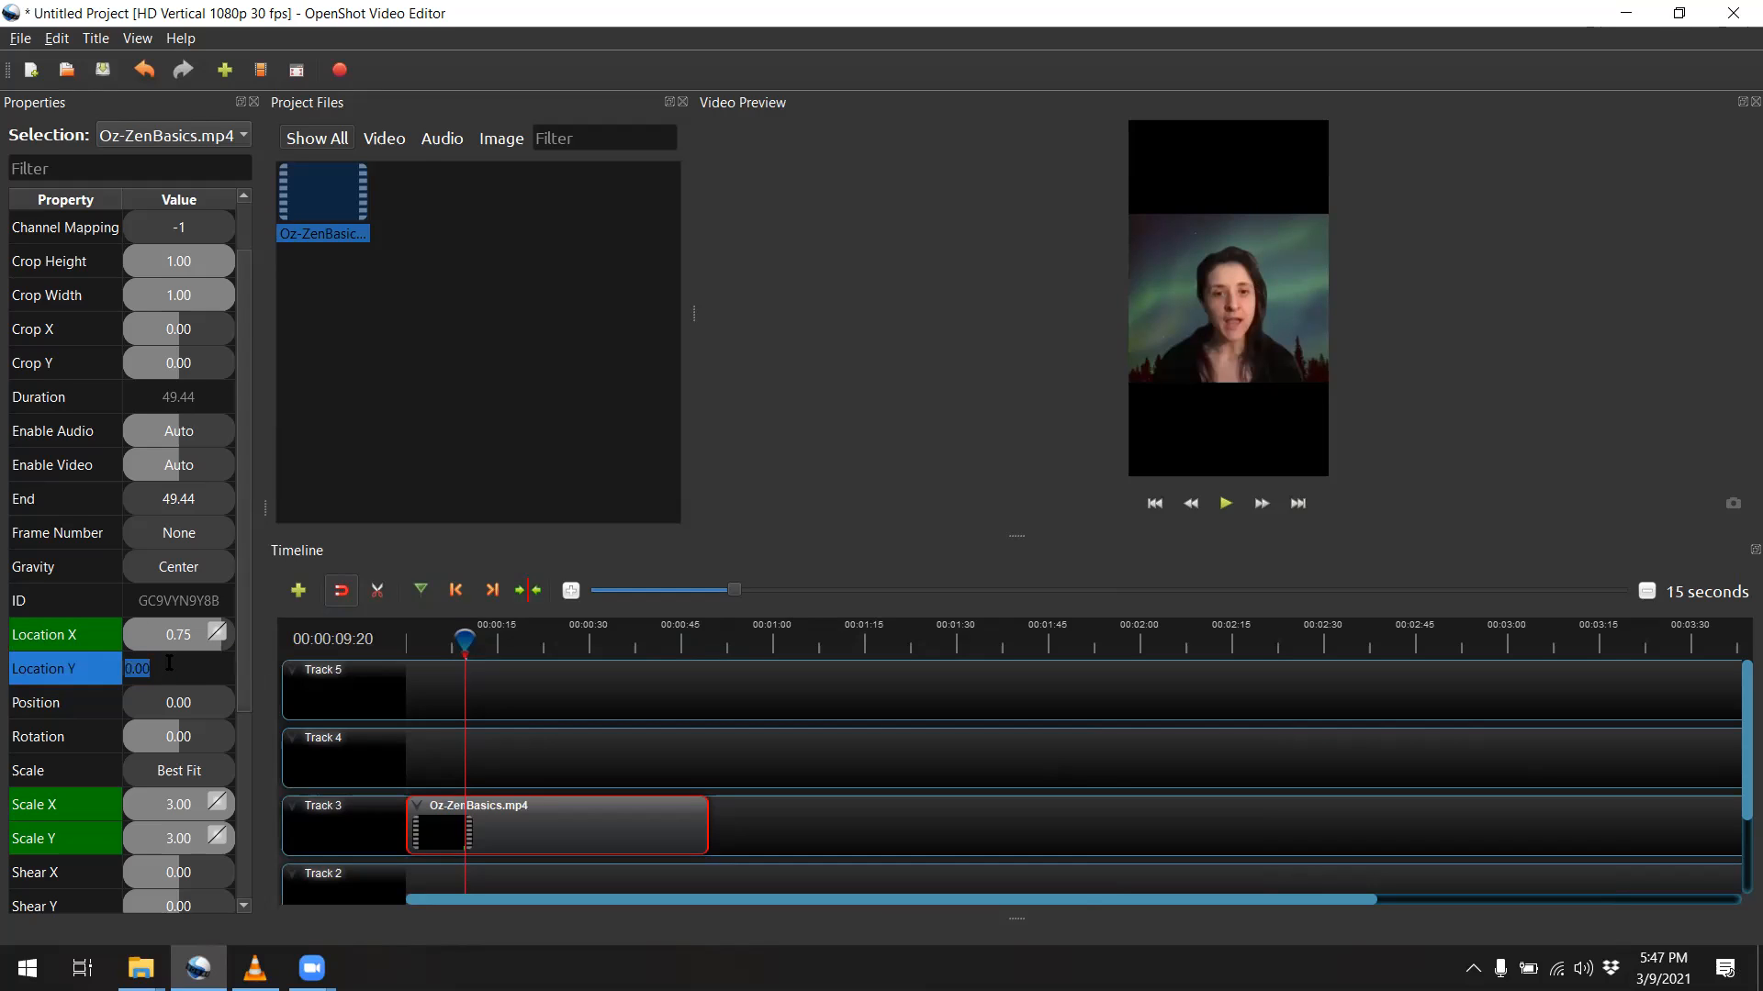
text(.25)
key(Return)
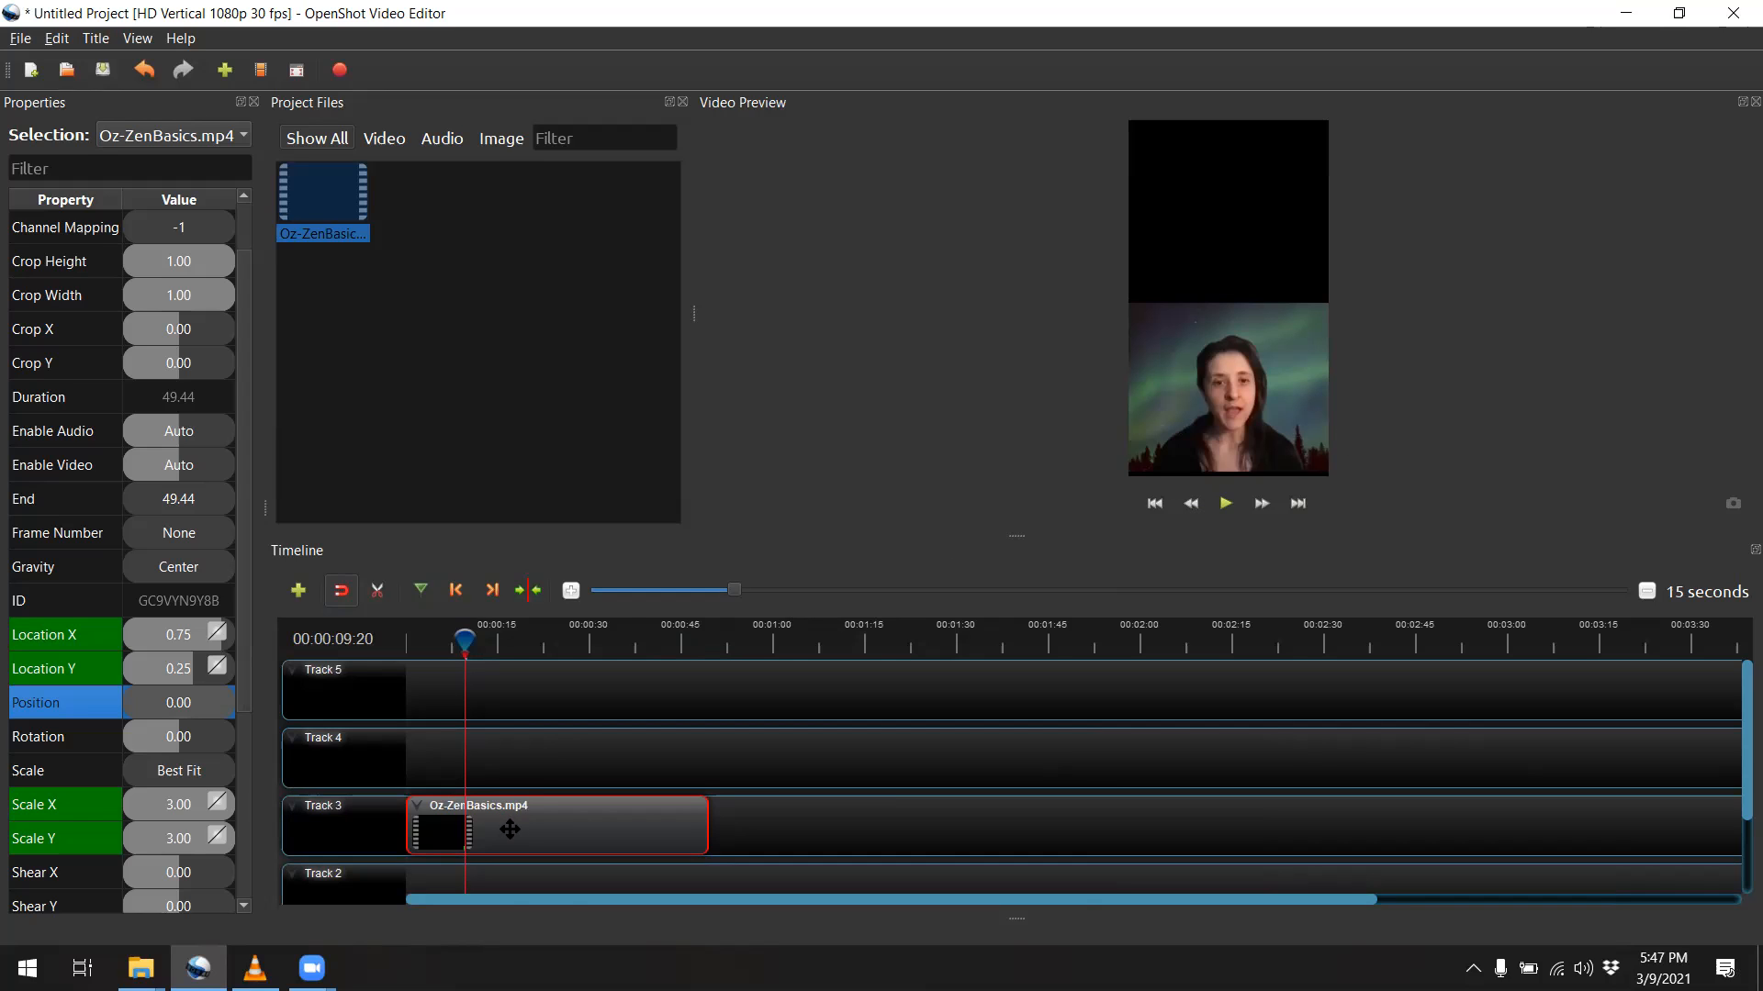
Set the volume of the entire Track 3 clip to Level 0%
right_click(537, 828)
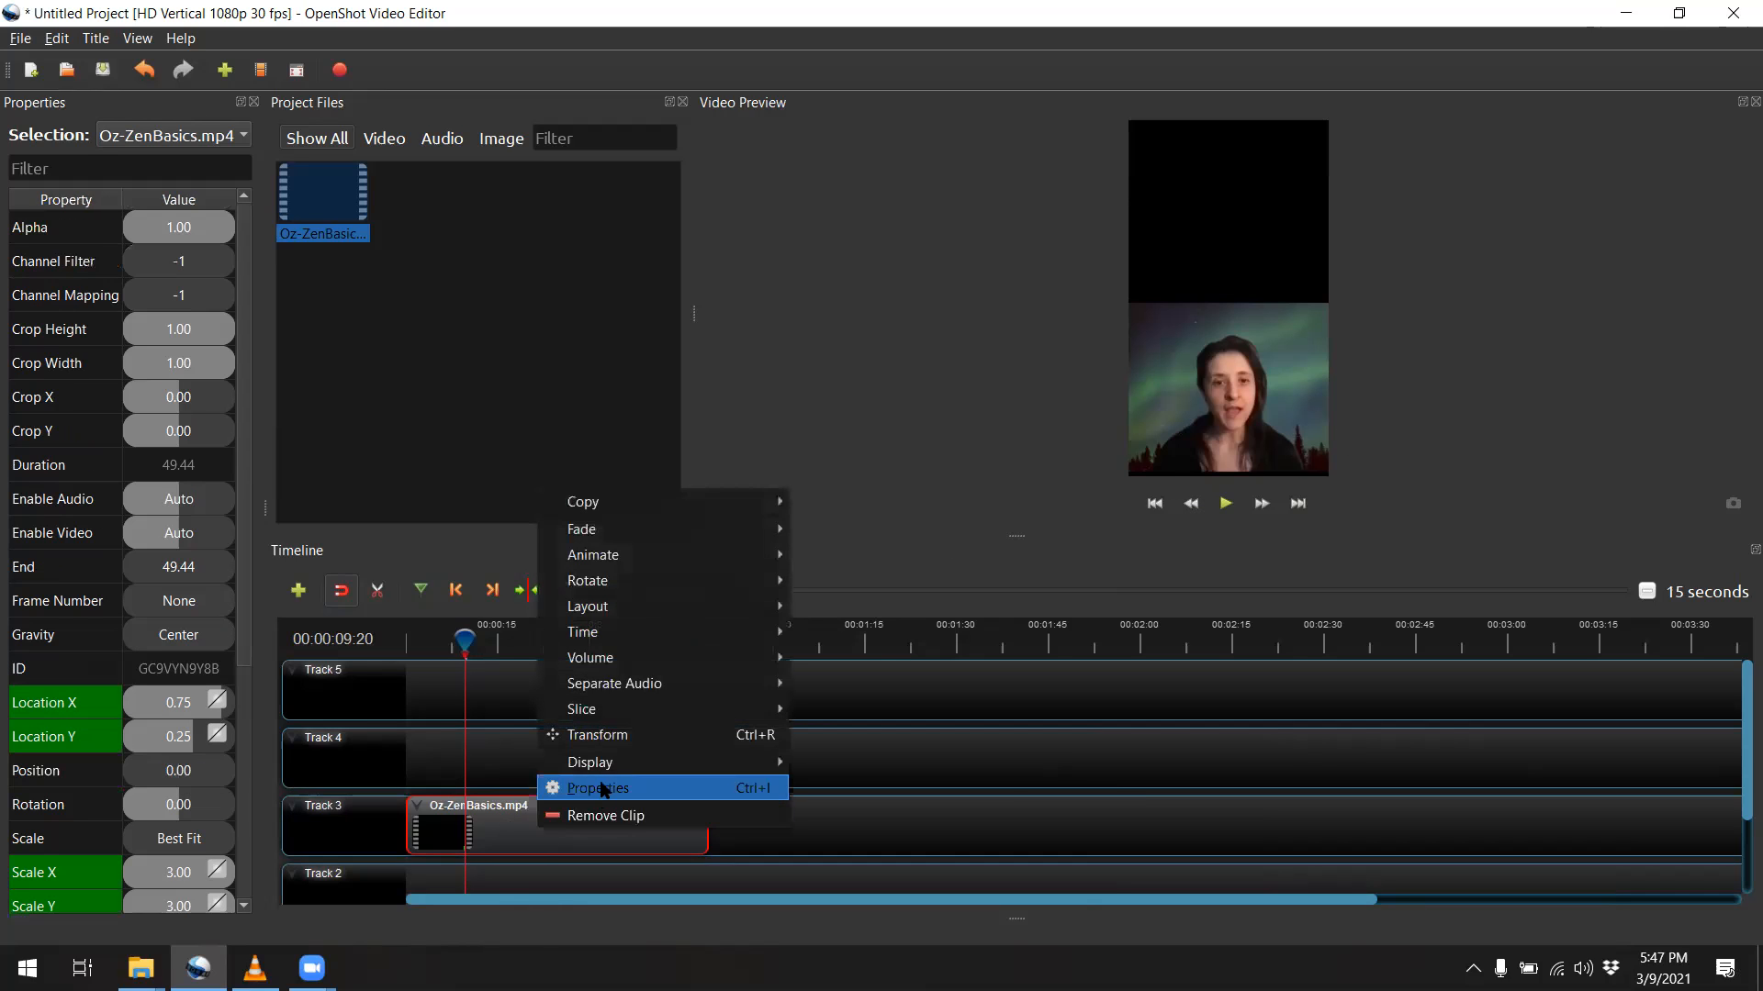
mouse_move(591, 661)
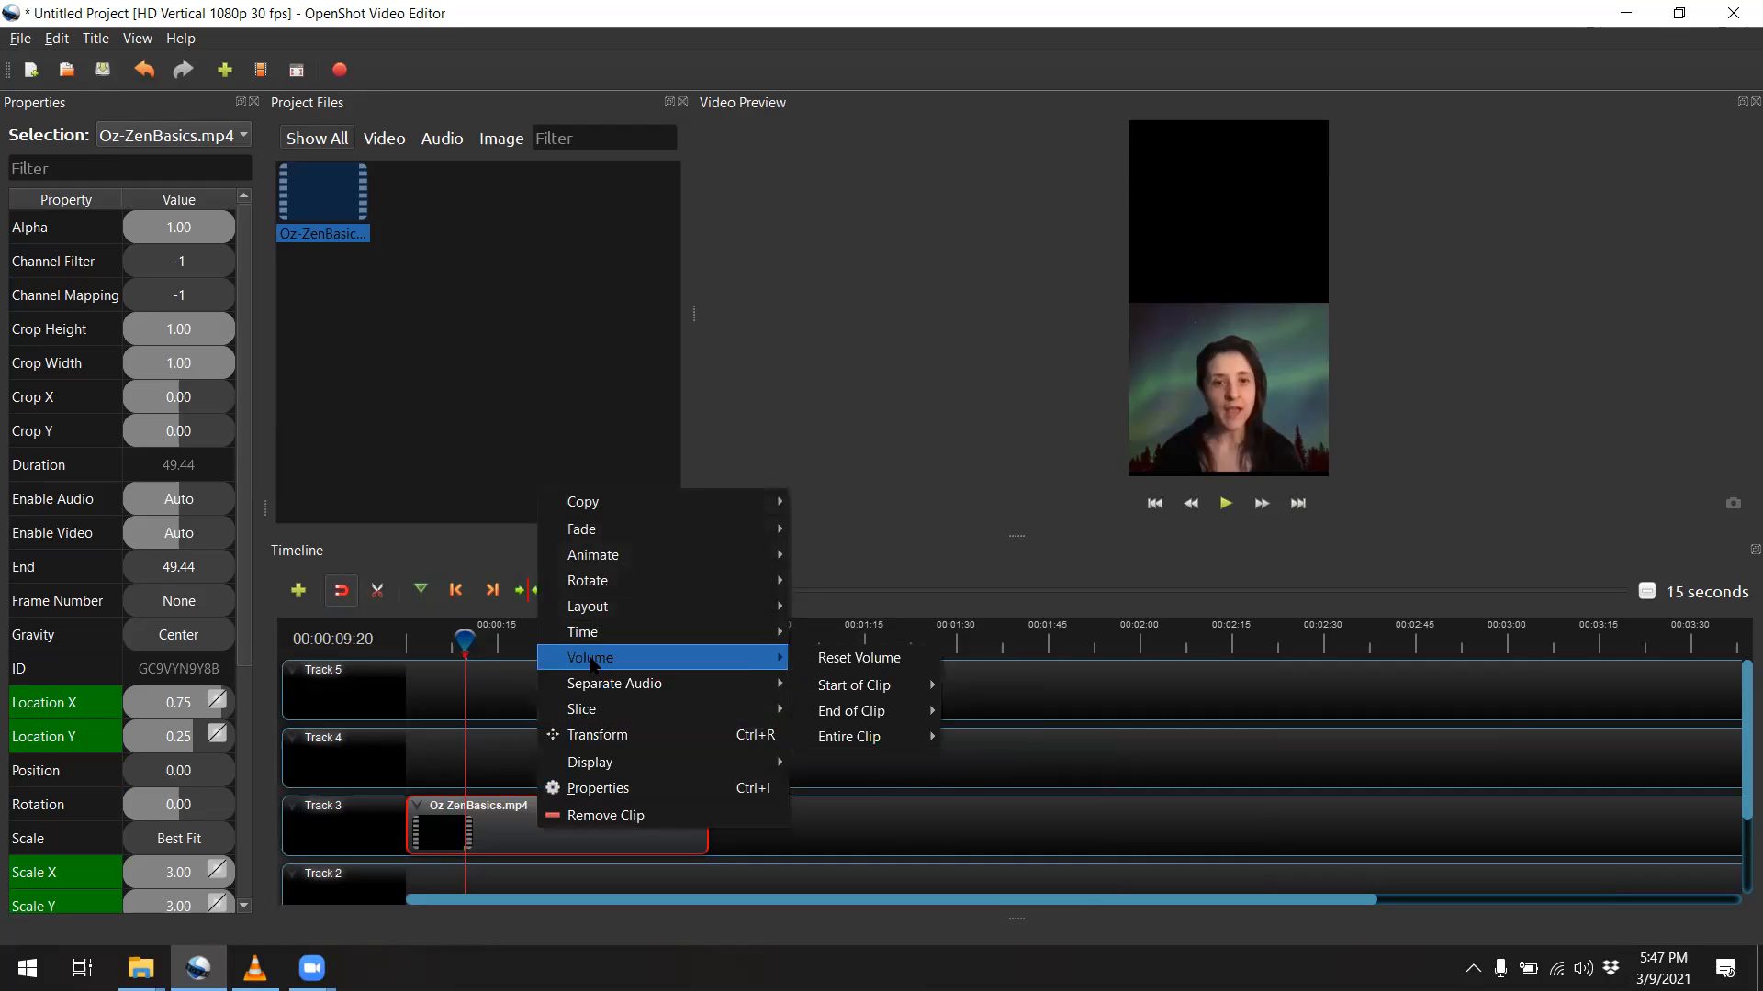
mouse_move(838, 739)
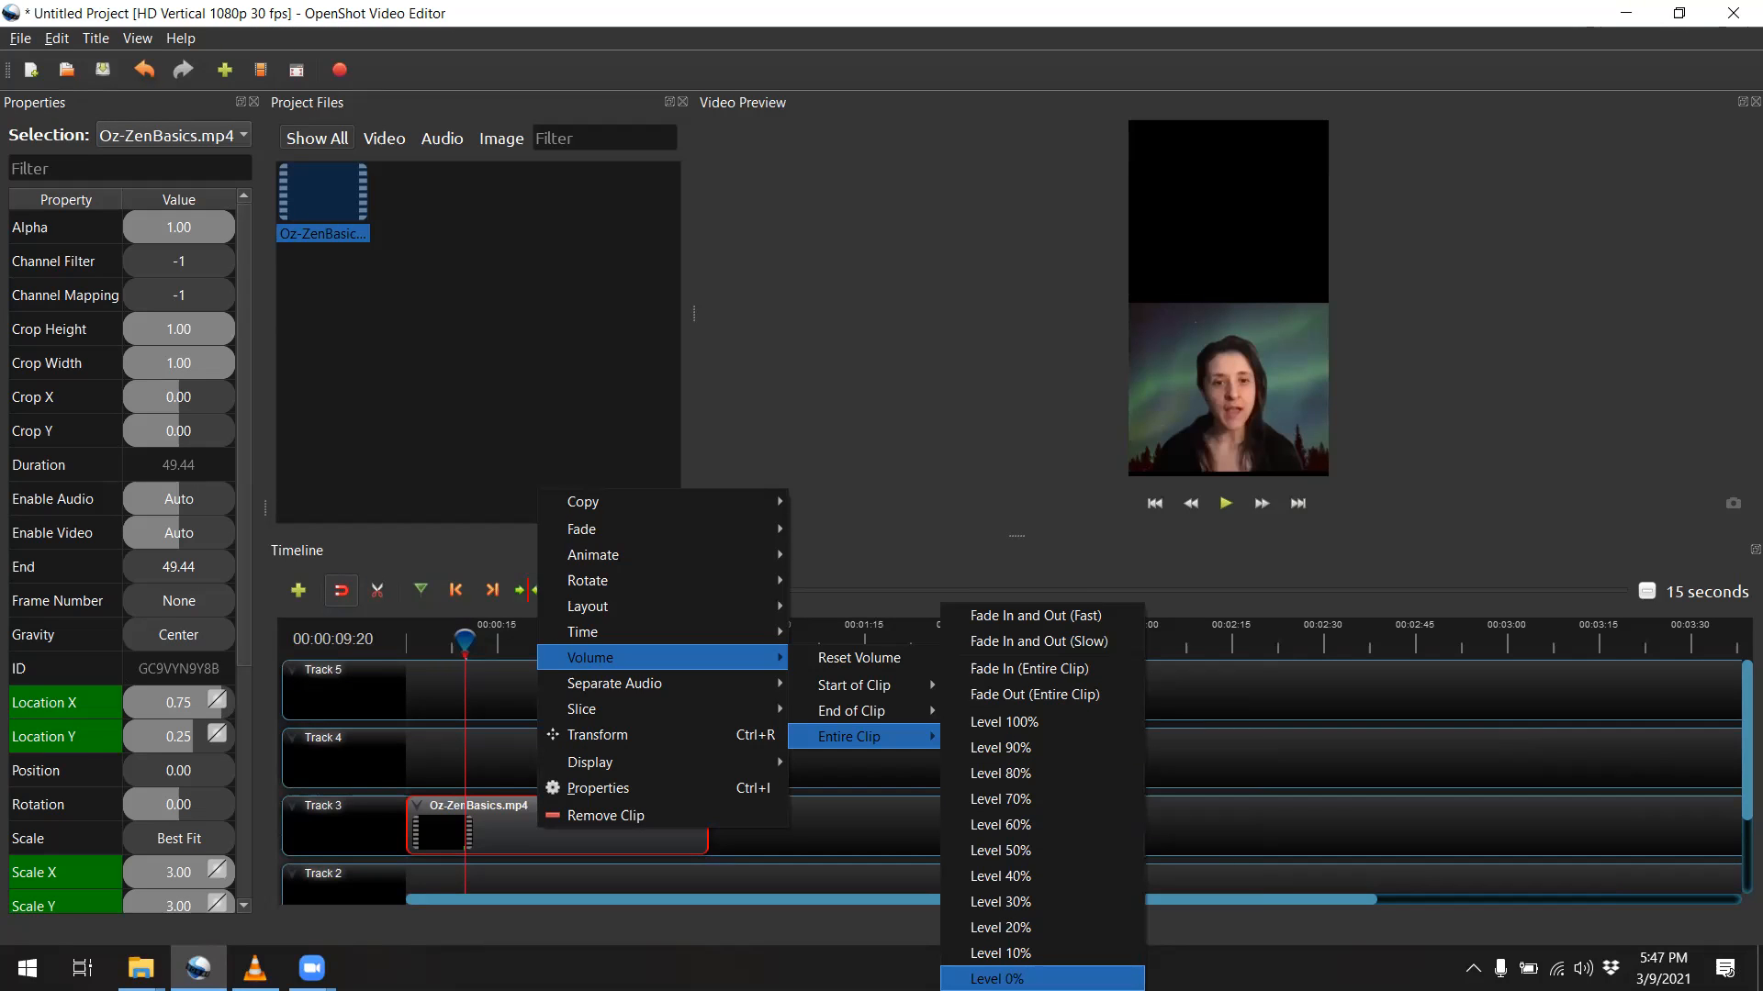
click(999, 978)
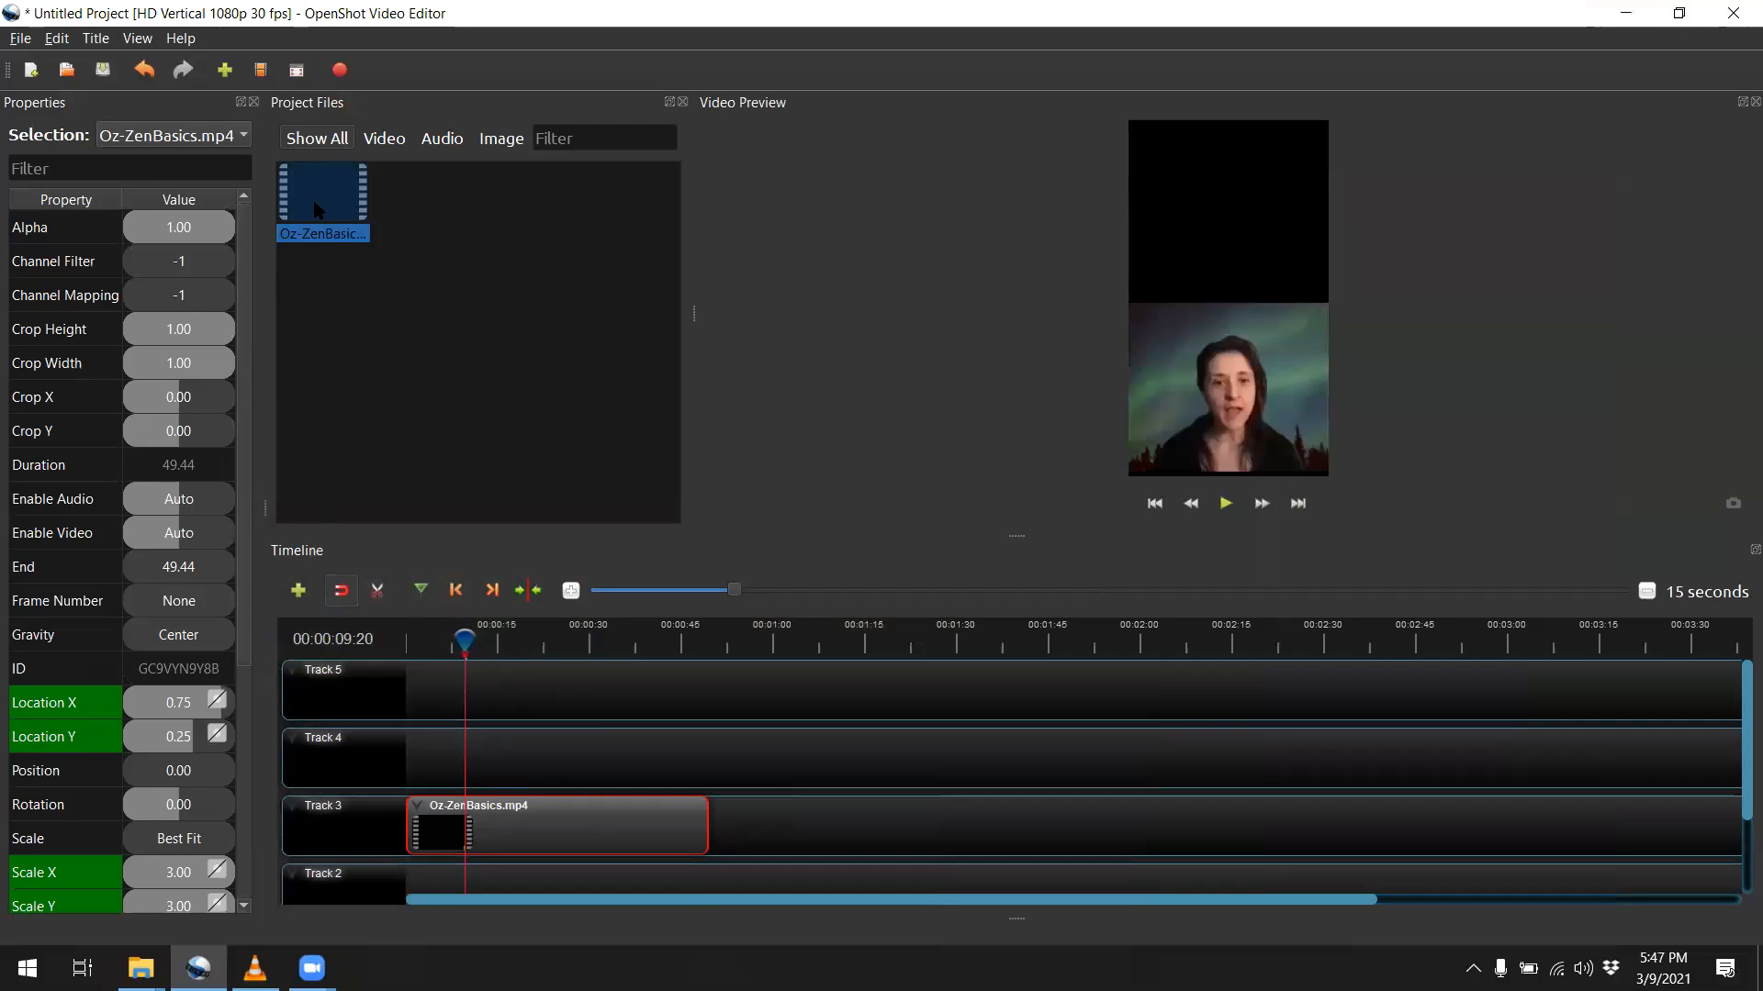
Add Oz-ZenBasics.mp4 at the start of Track 4 and set its Scale X and Scale Y to 3
drag(319, 210, 407, 759)
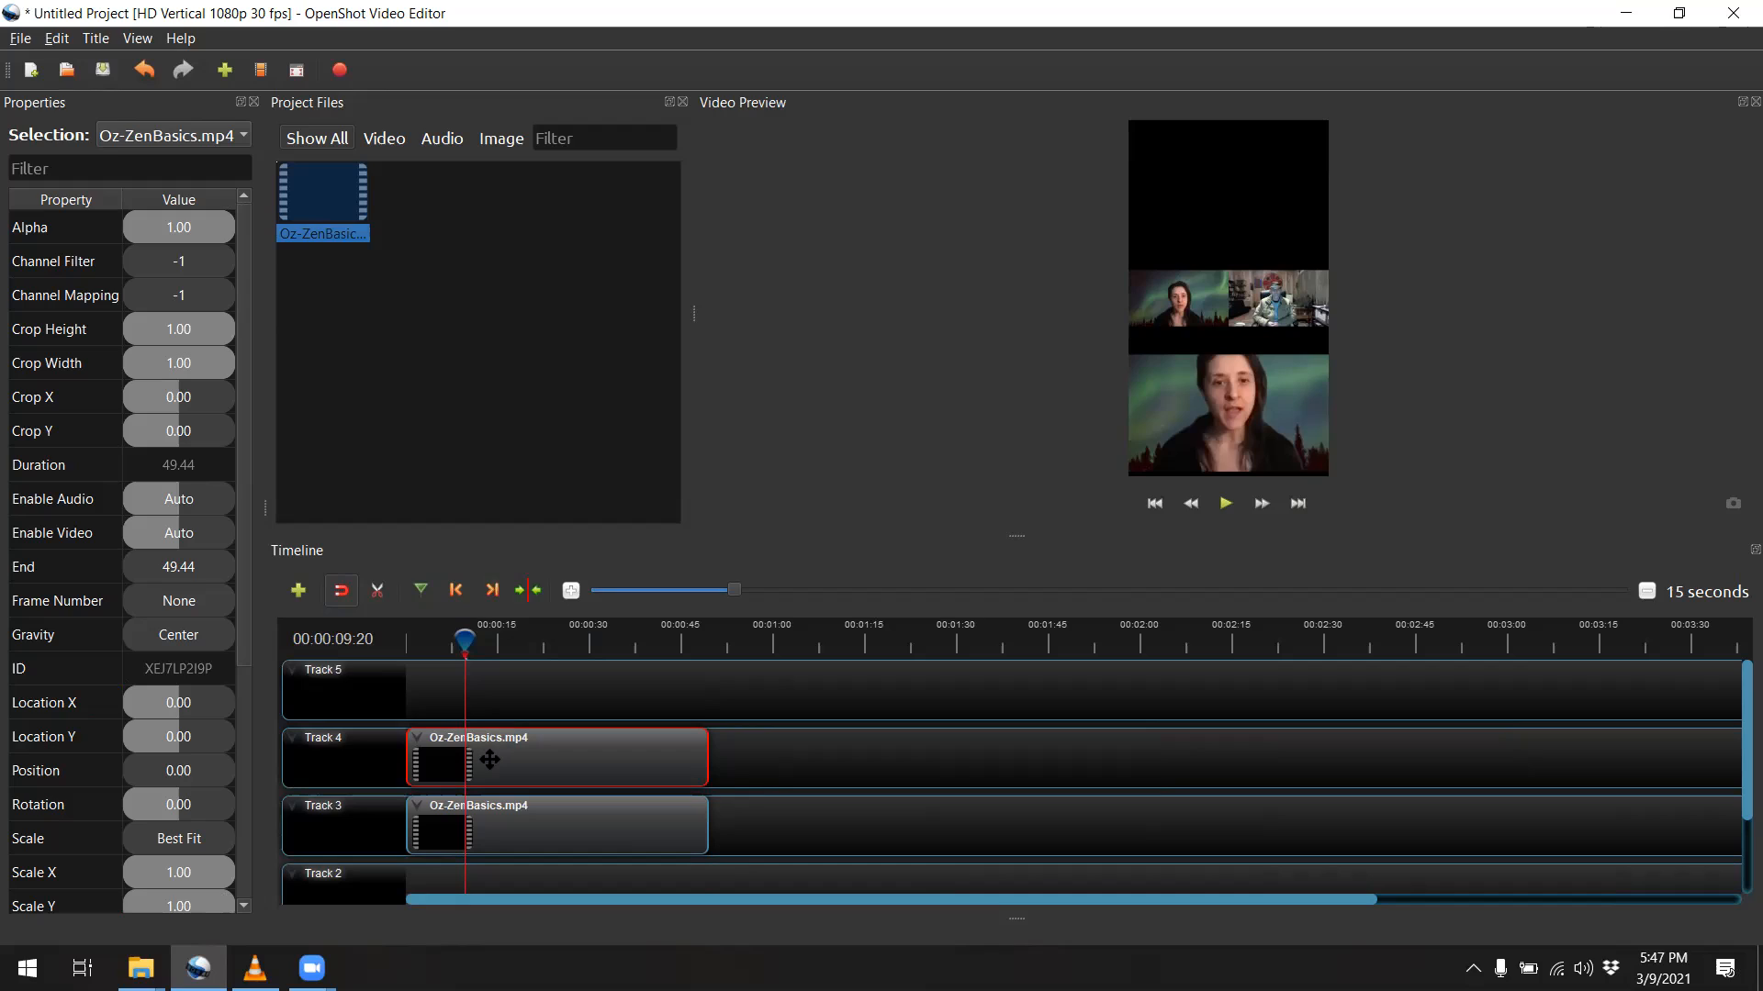
double_click(164, 880)
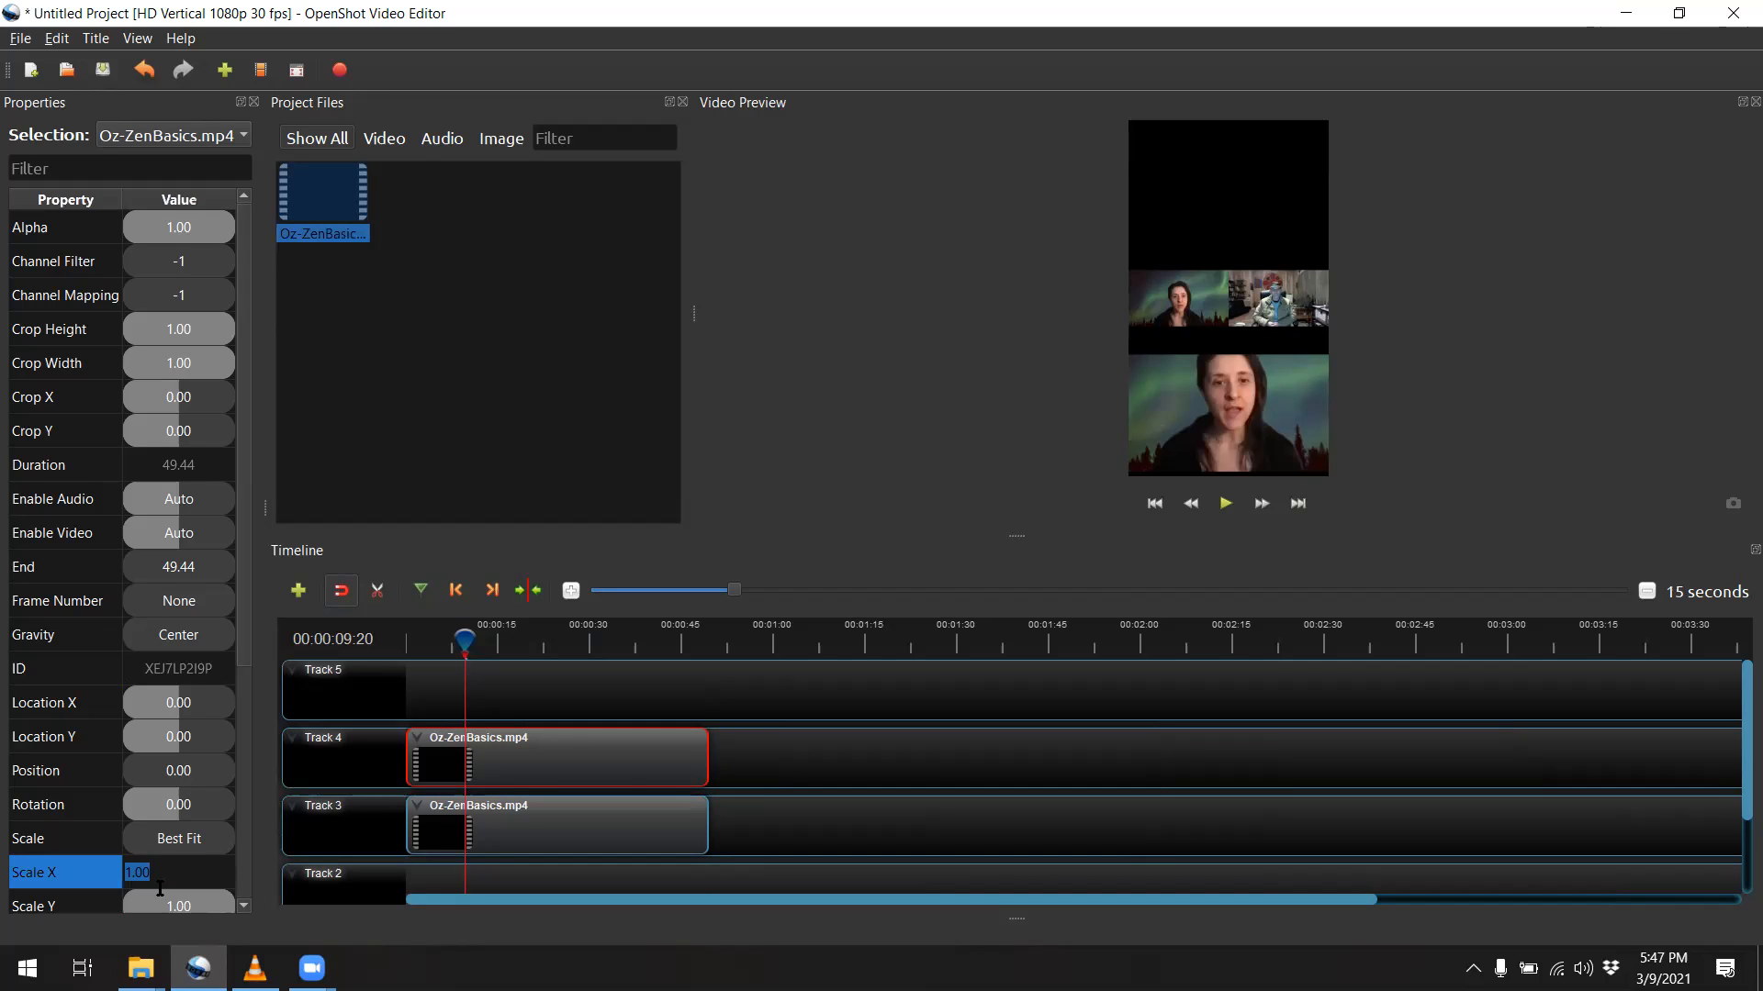
text(3)
double_click(163, 902)
text(3)
key(Tab)
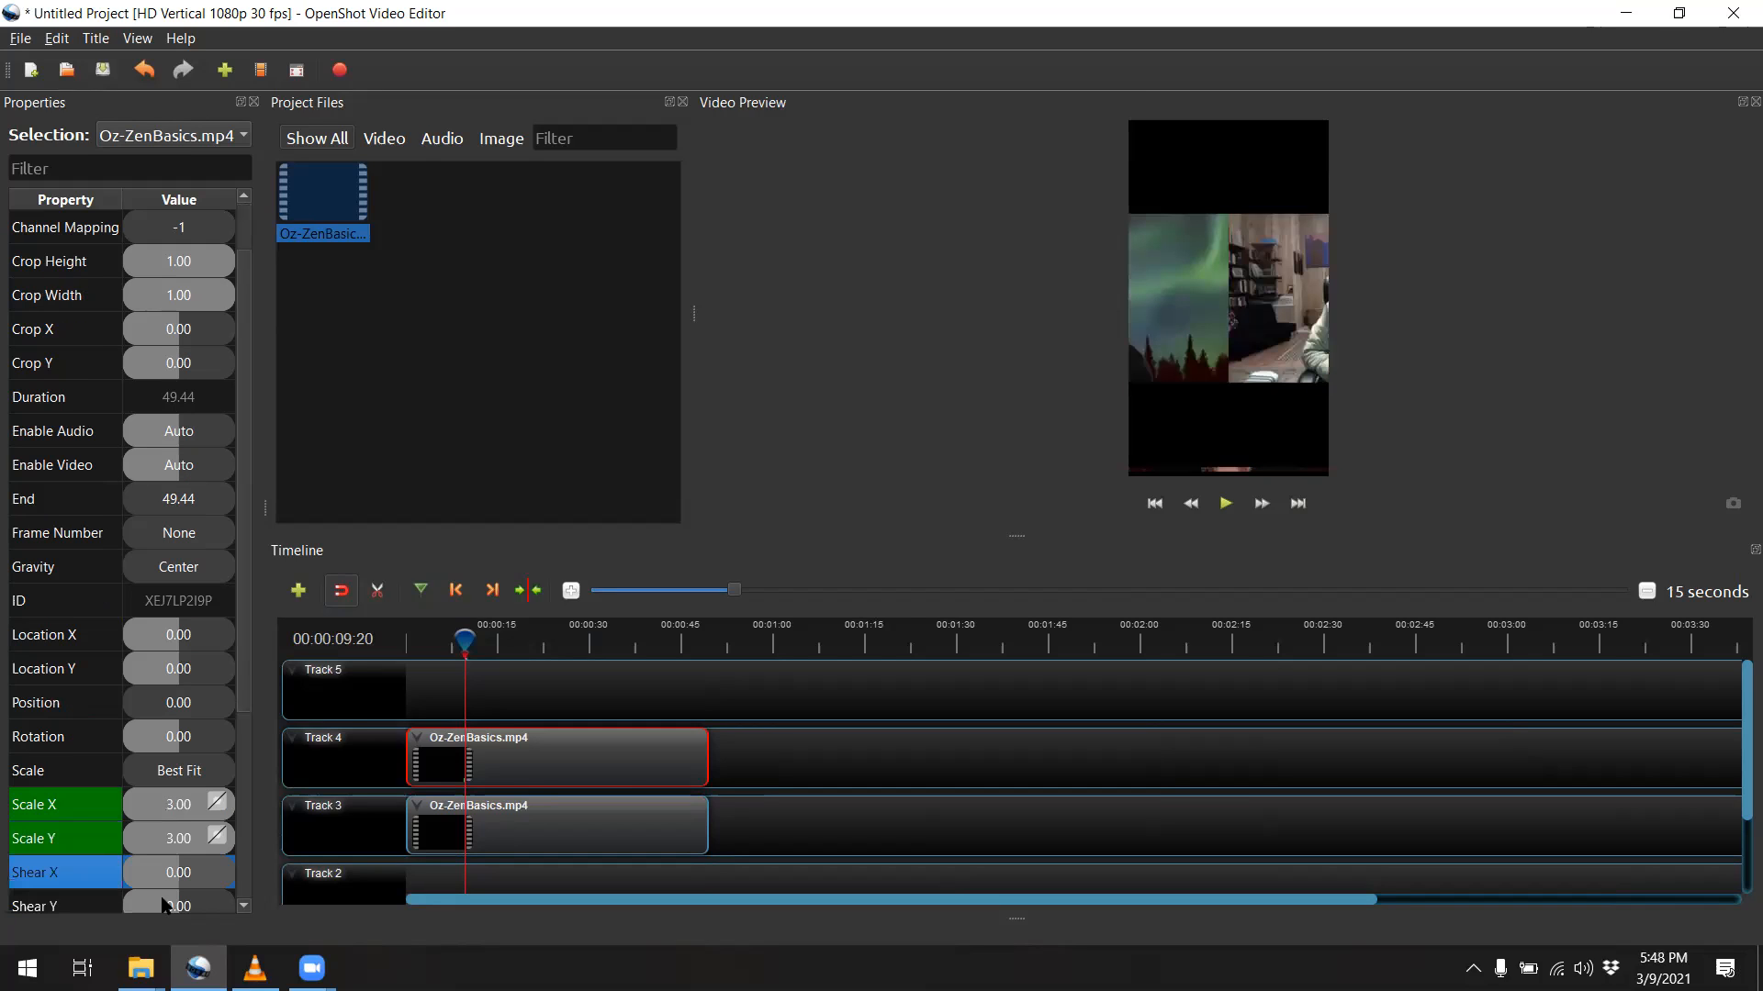
Set the Track 4 clip's Location X to -0.75 and Location Y to -0.25
double_click(168, 637)
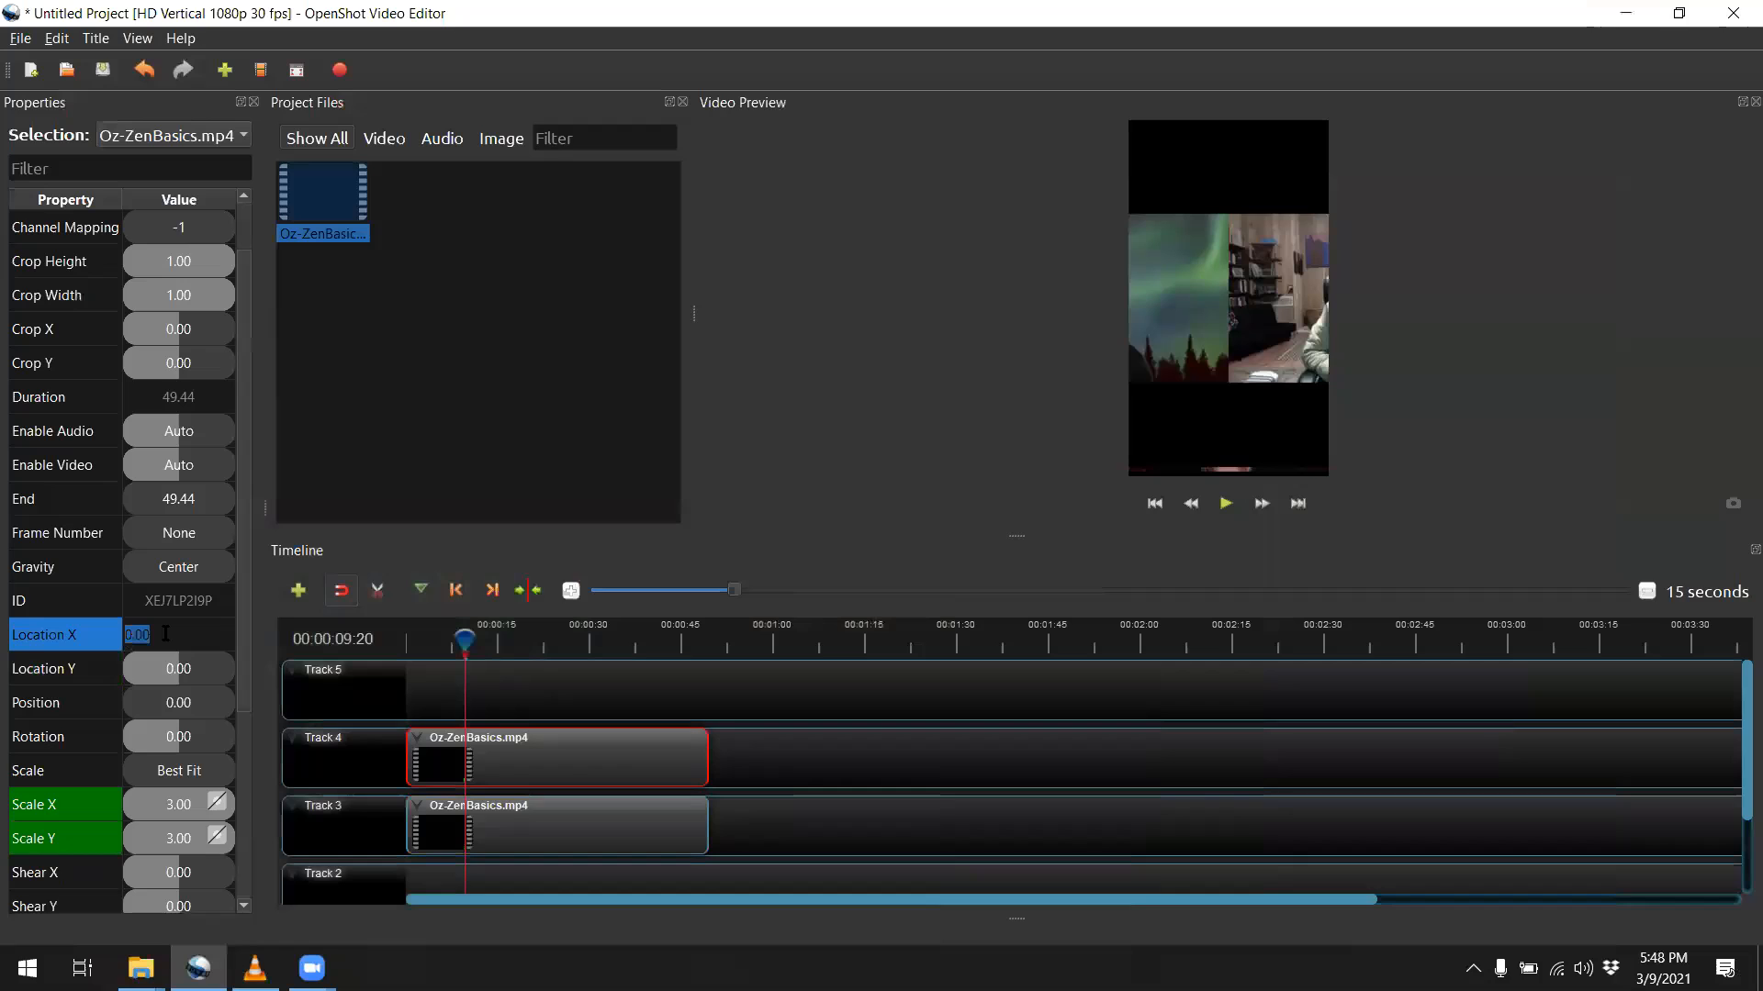
text(-0)
text(.75)
key(Tab)
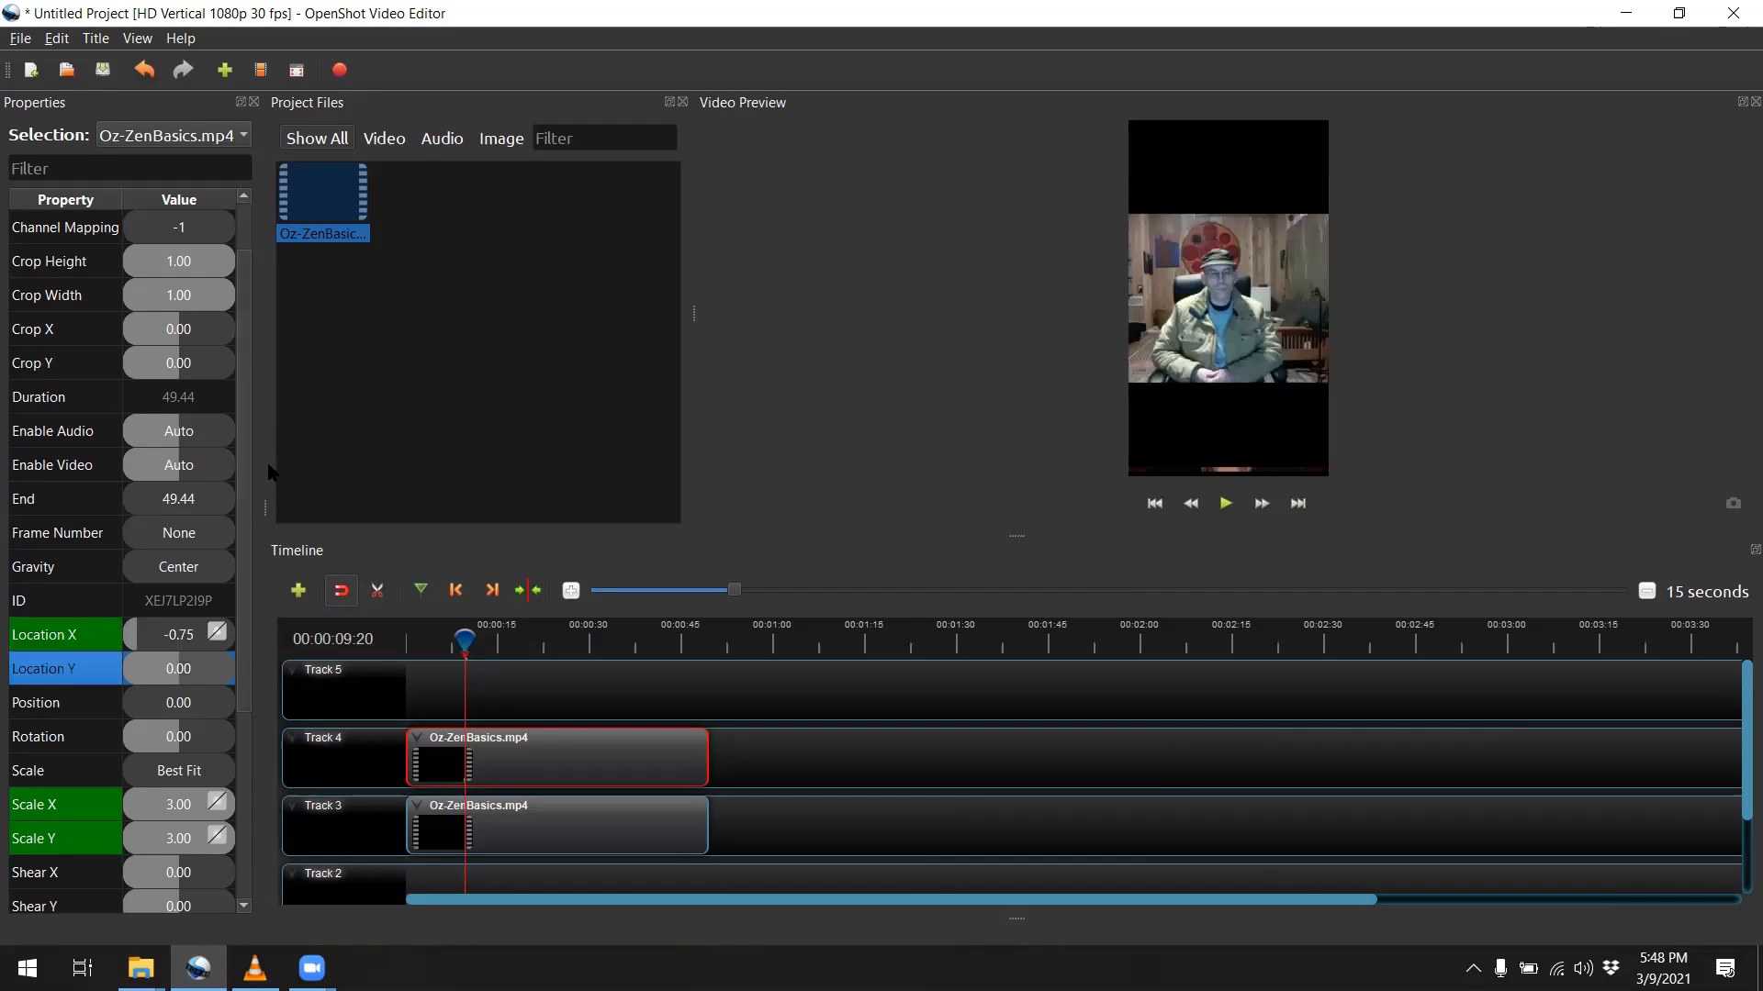
double_click(160, 668)
text(-)
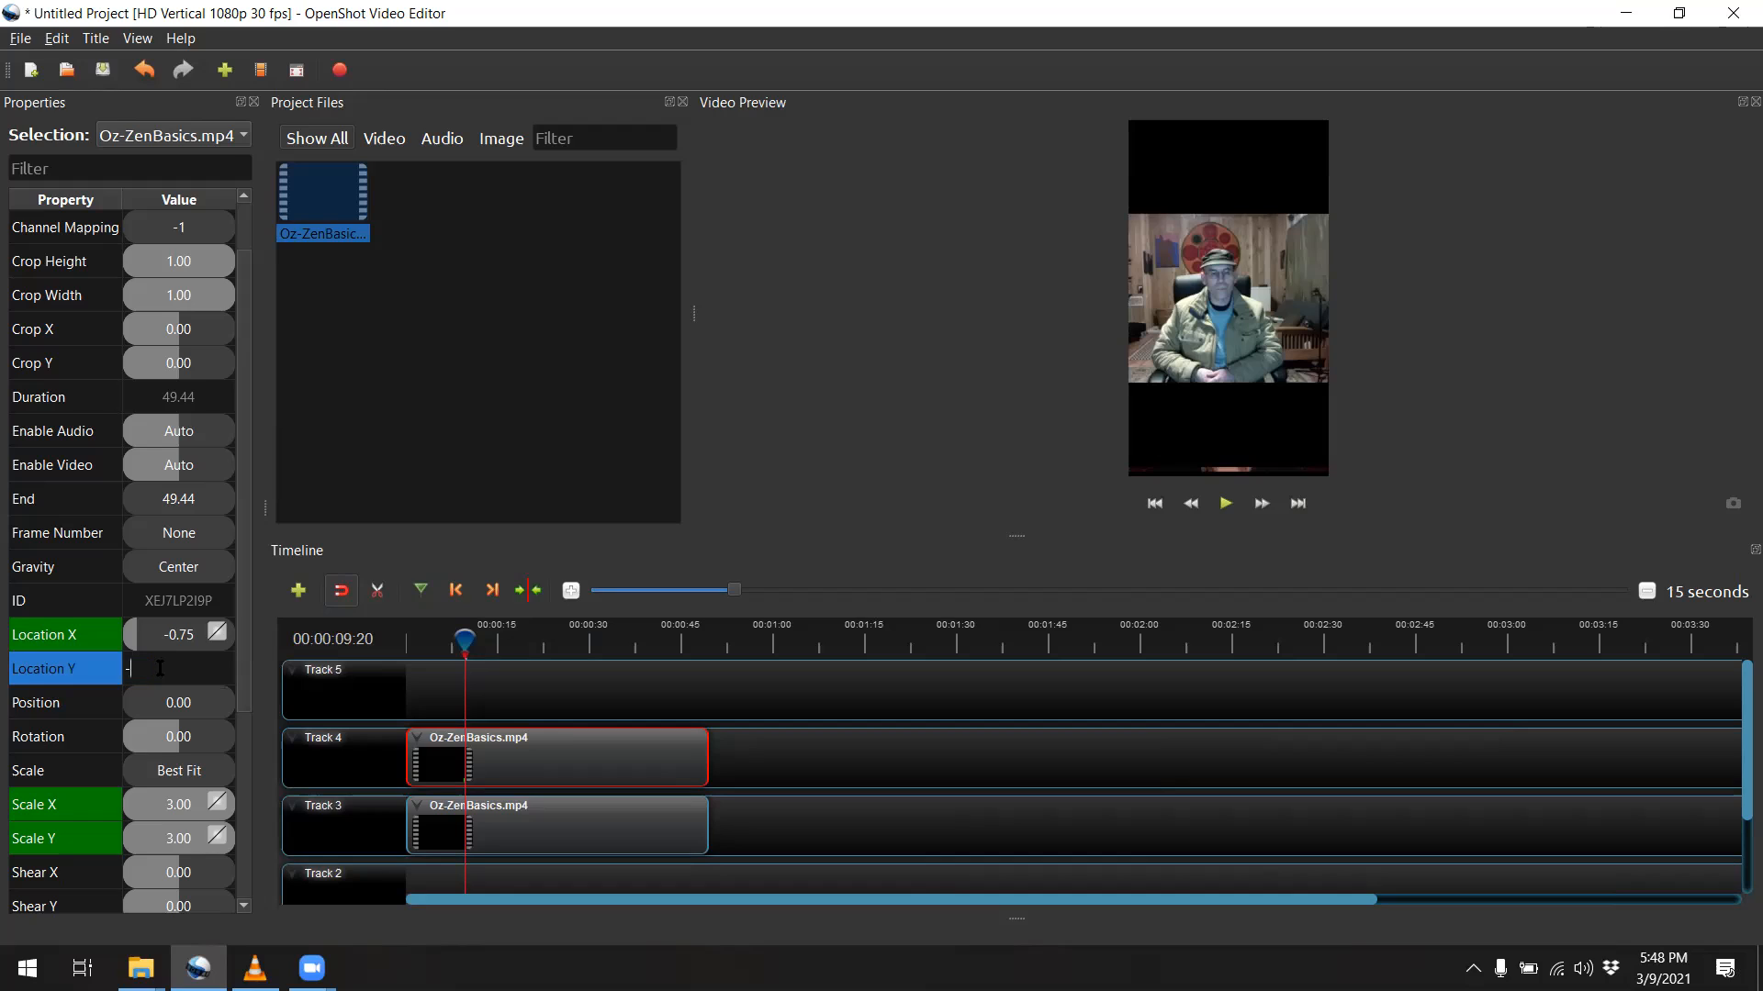
text(0.25)
key(Return)
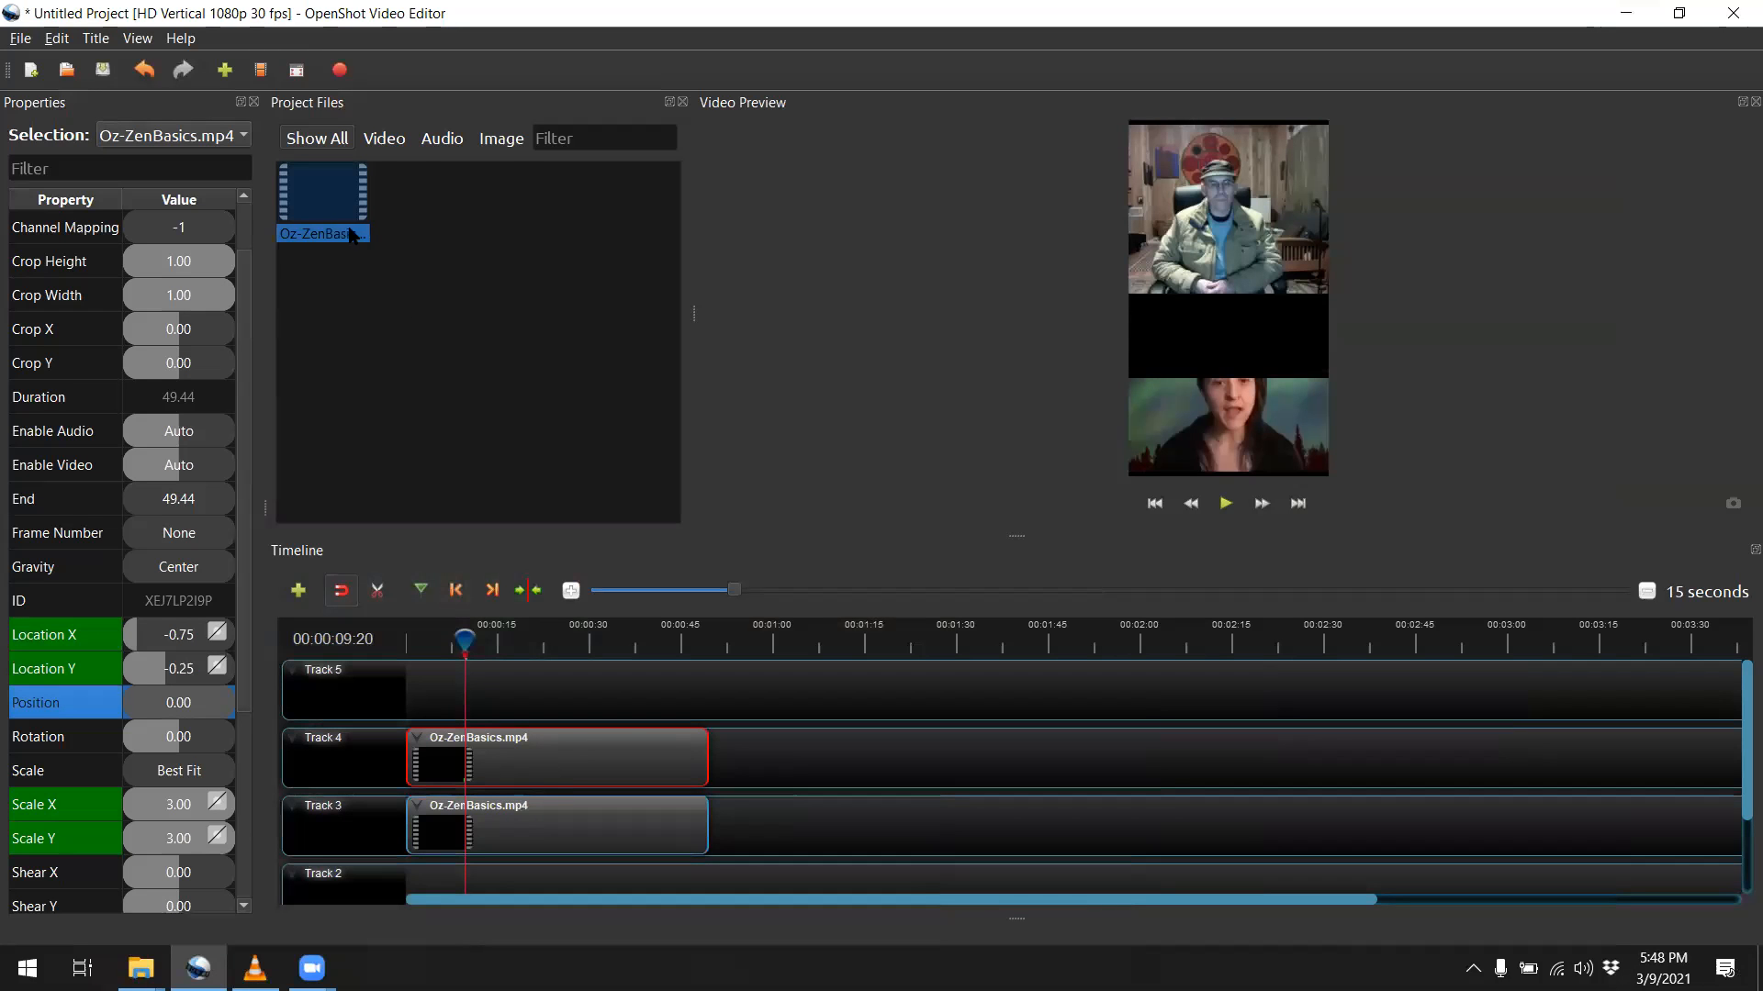
Set the Track 4 clip's Crop Height to 0.75 to uncover the clip beneath it
click(173, 259)
double_click(173, 259)
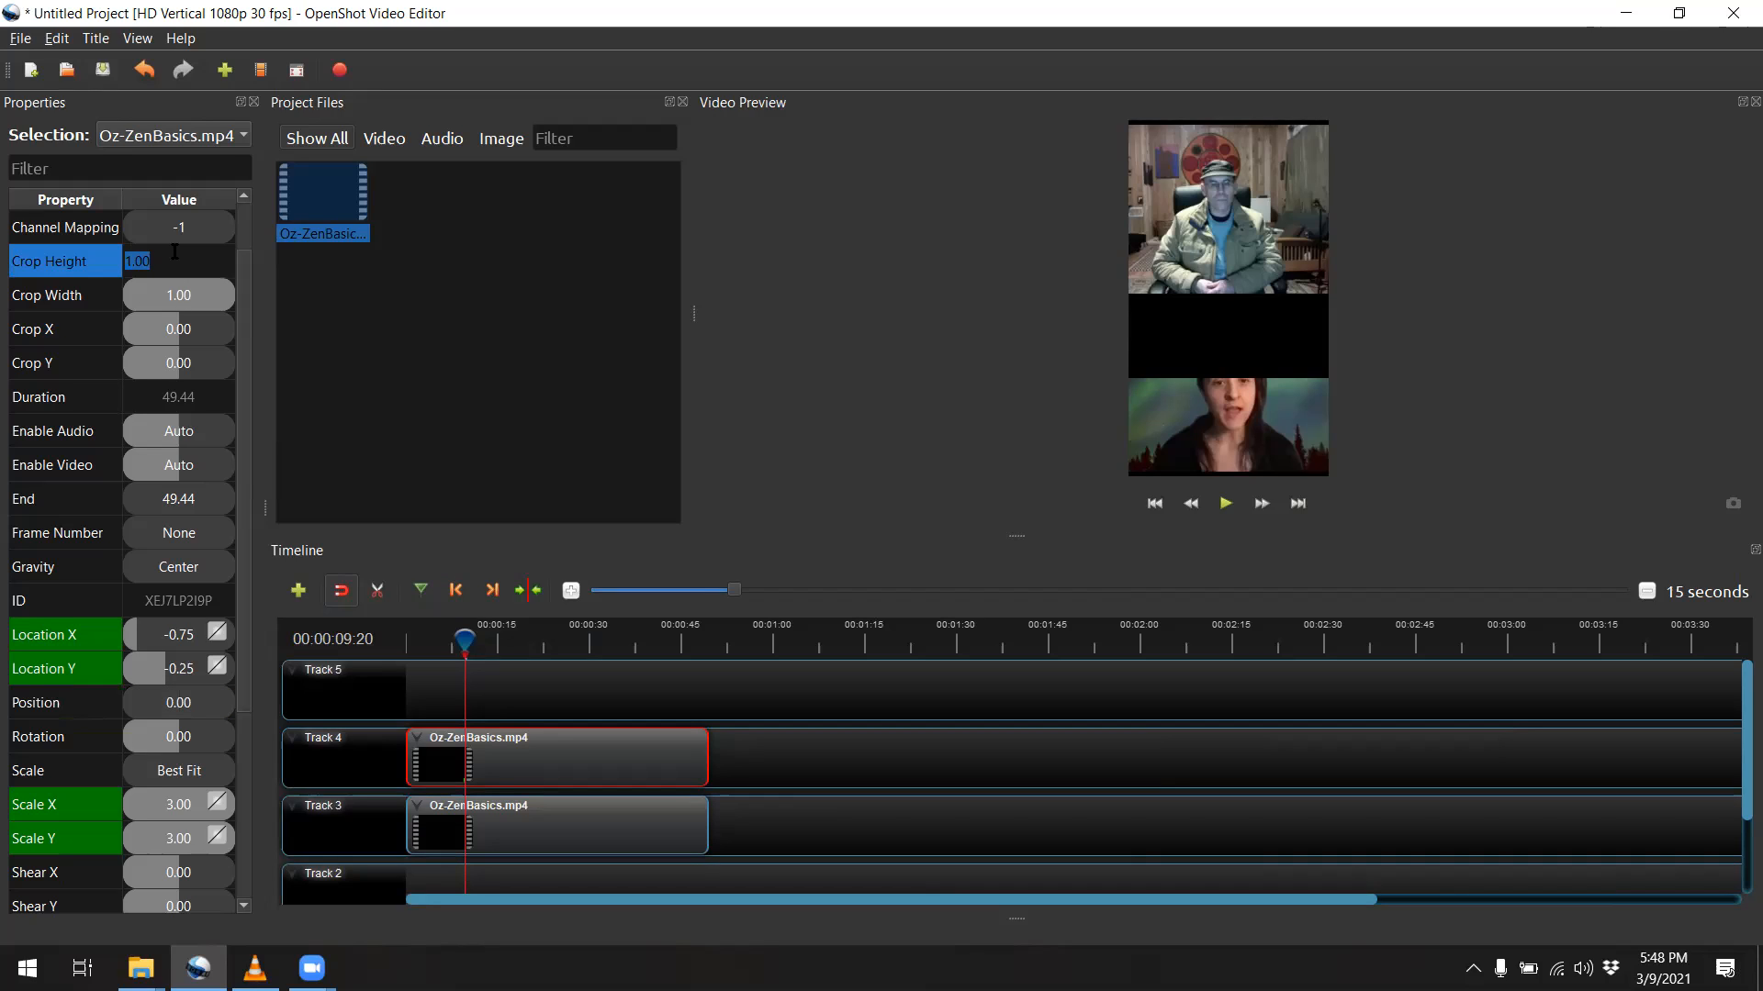
key(BackSpace)
text(.75)
key(Tab)
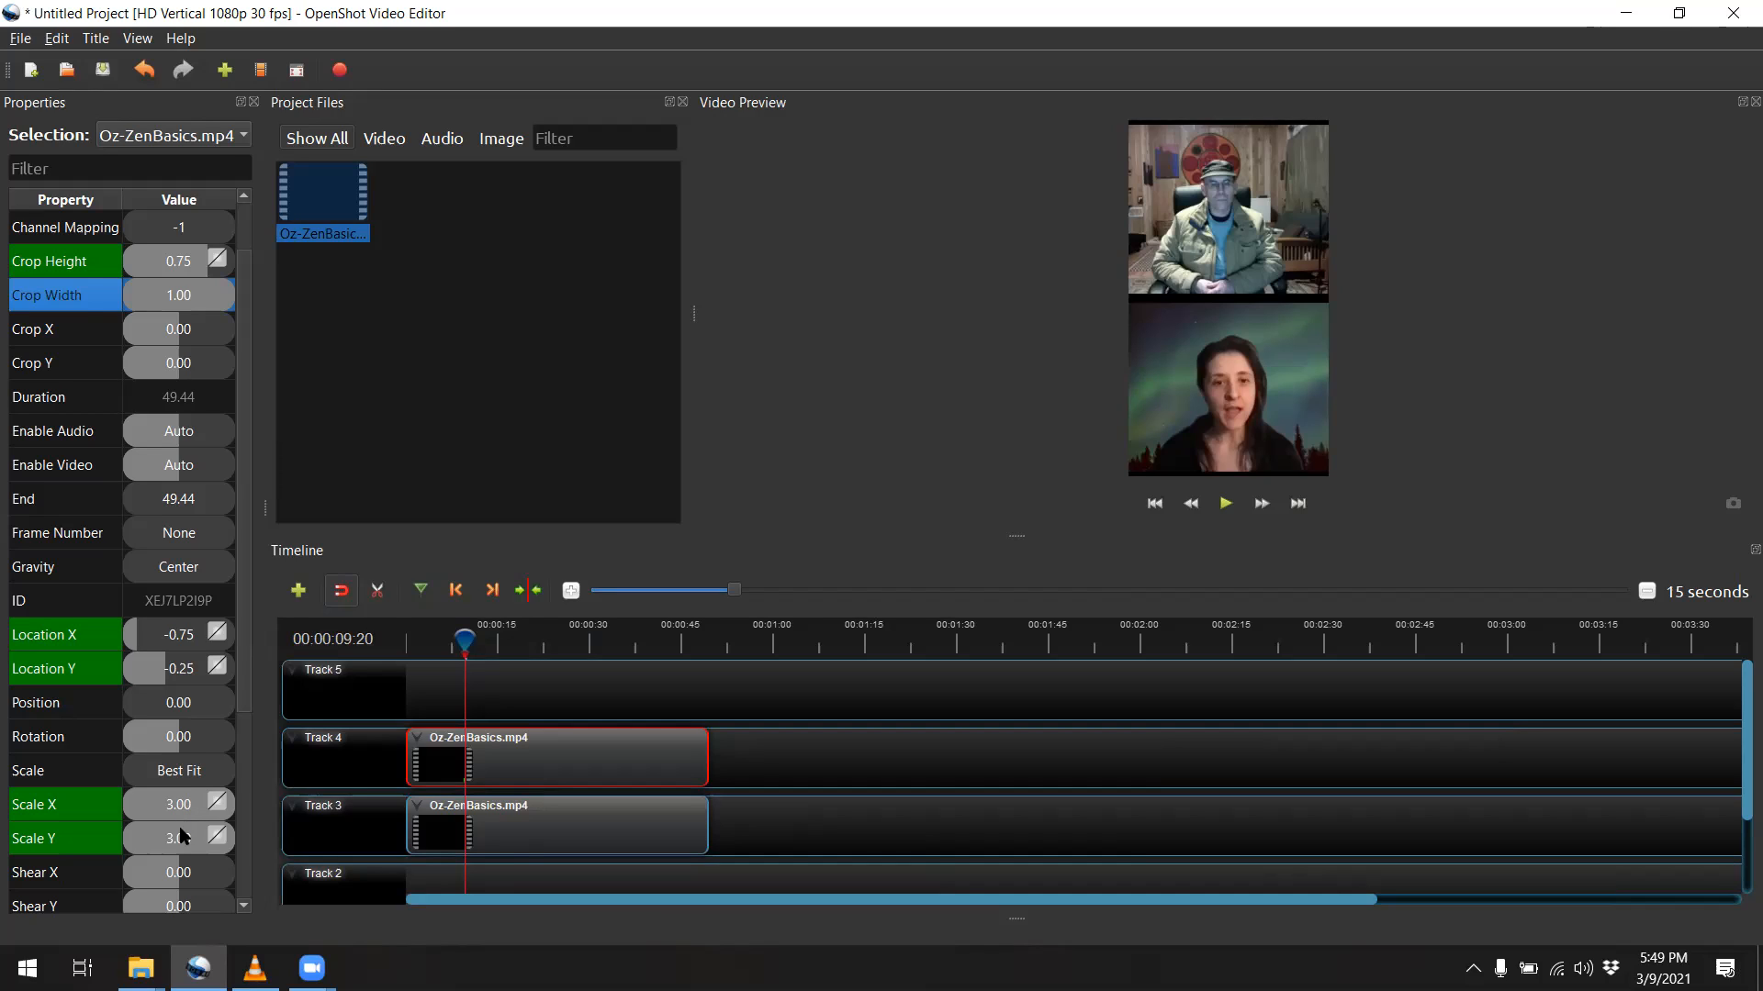
Play the opening seconds of the timeline from the start to check how the two clips are laid out
click(532, 832)
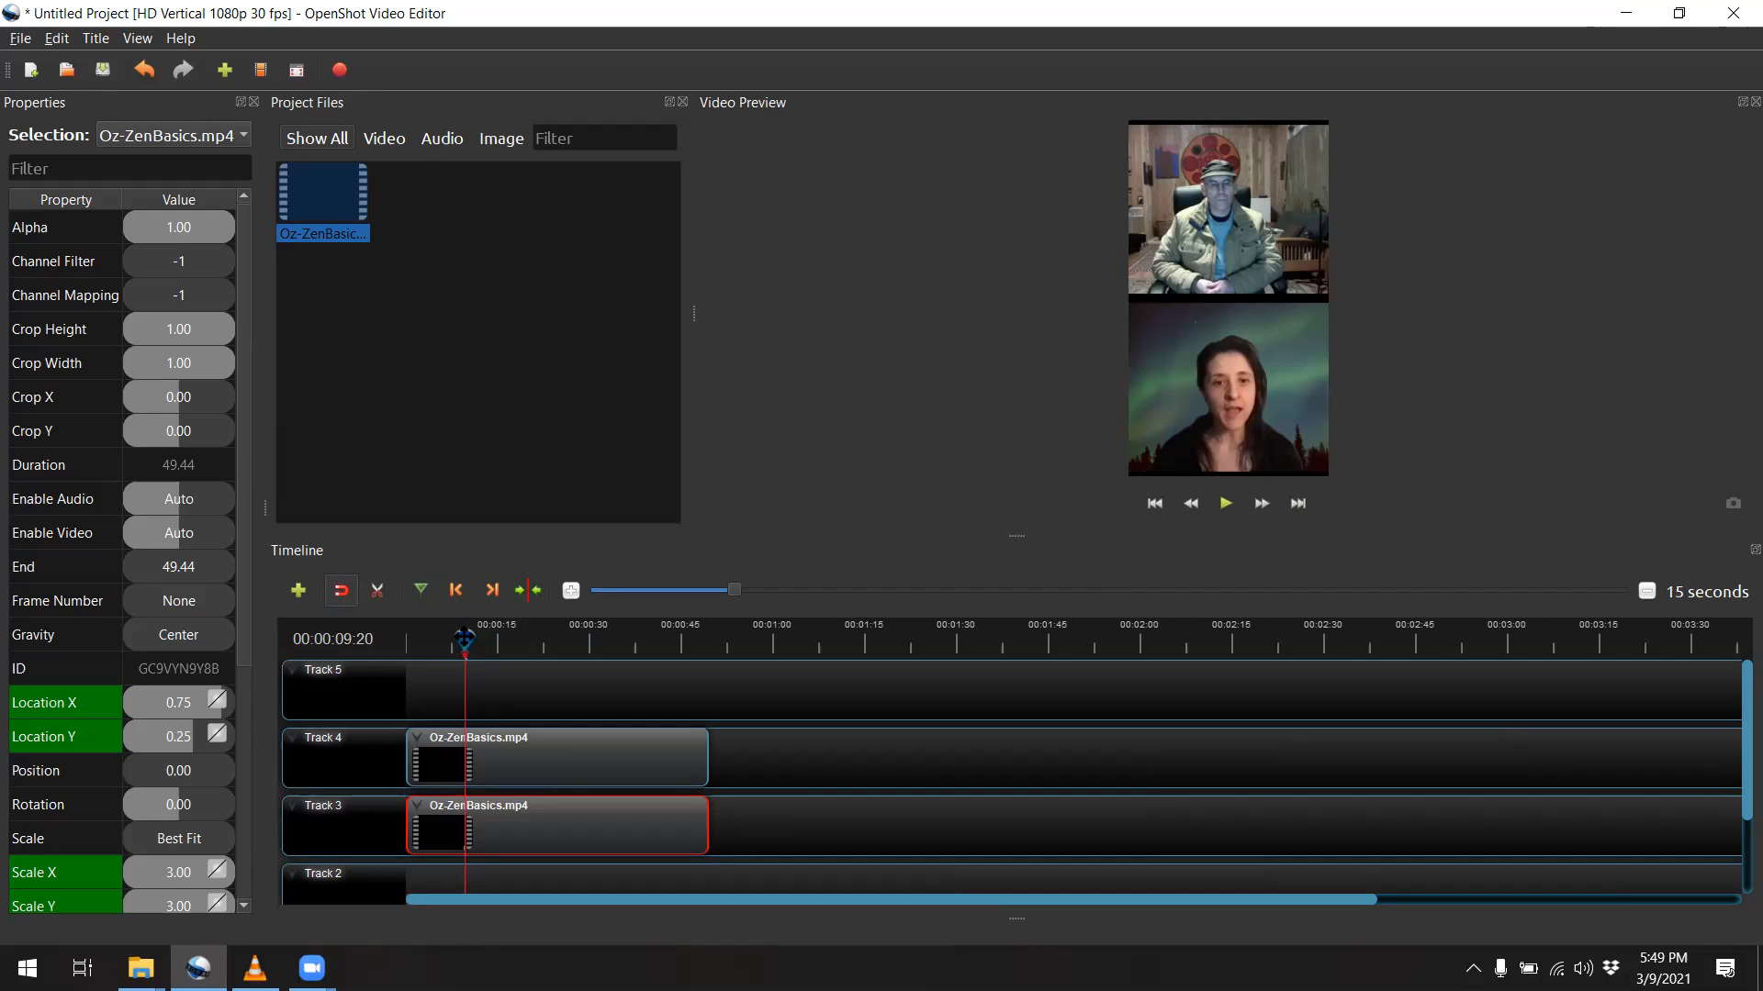
drag(465, 640, 392, 654)
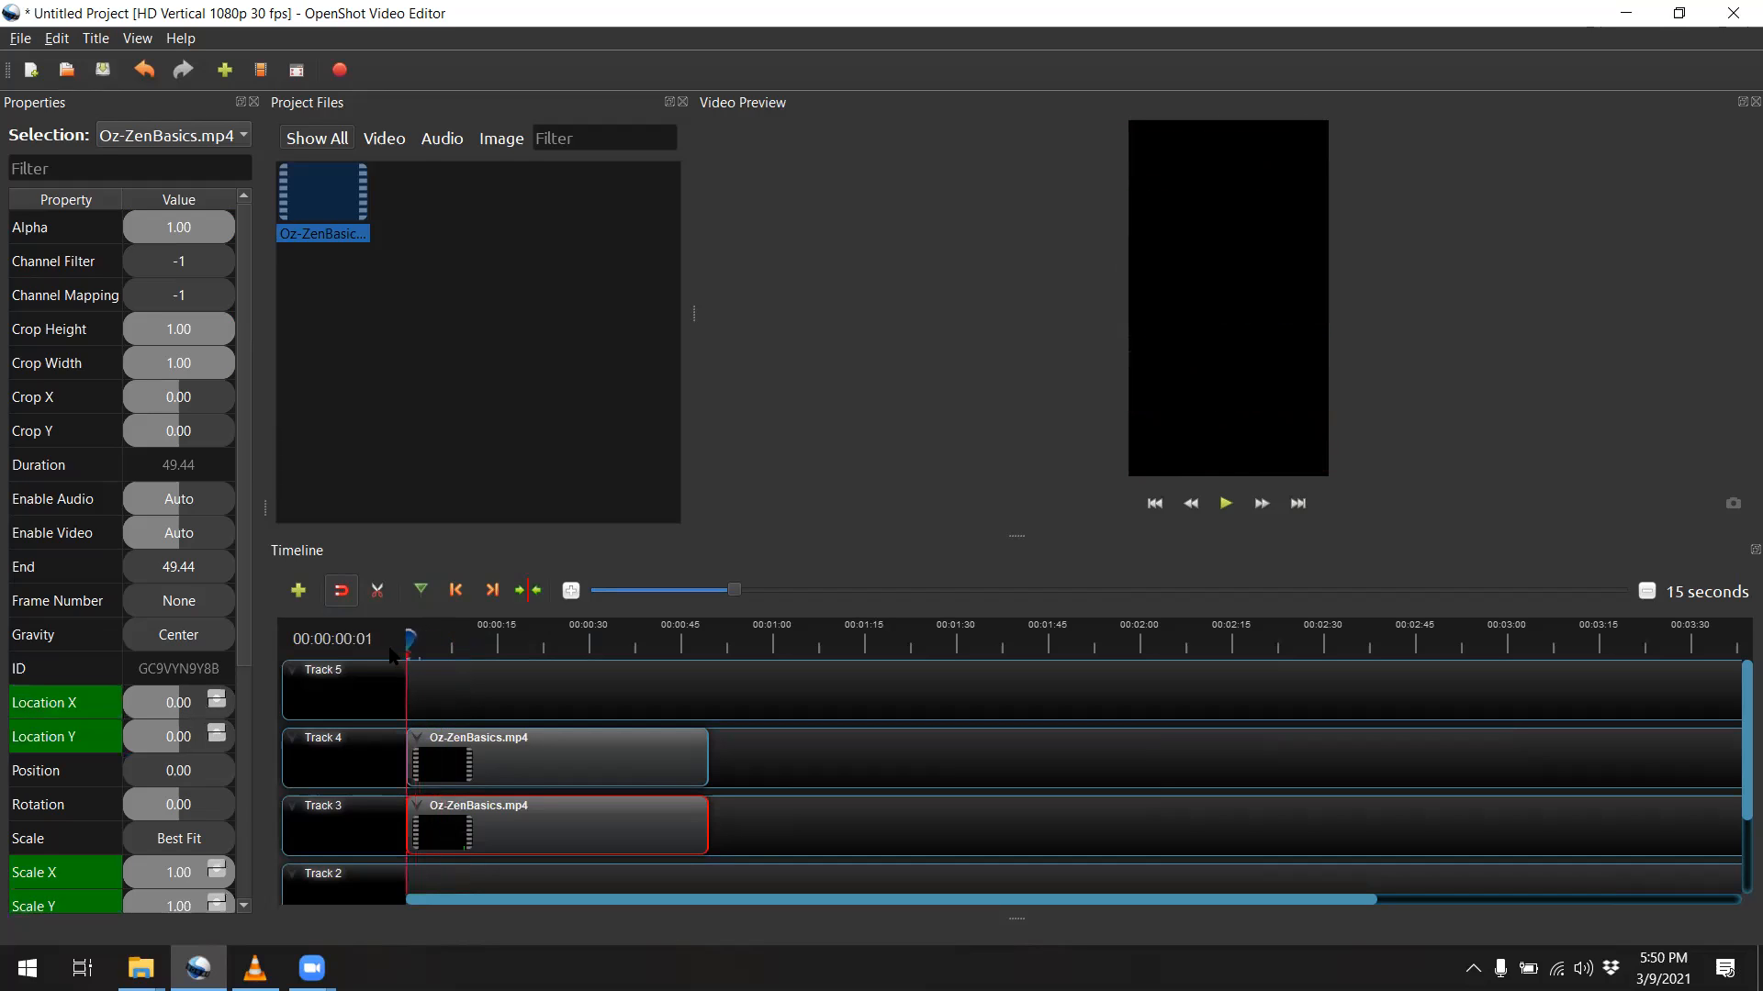
click(1222, 511)
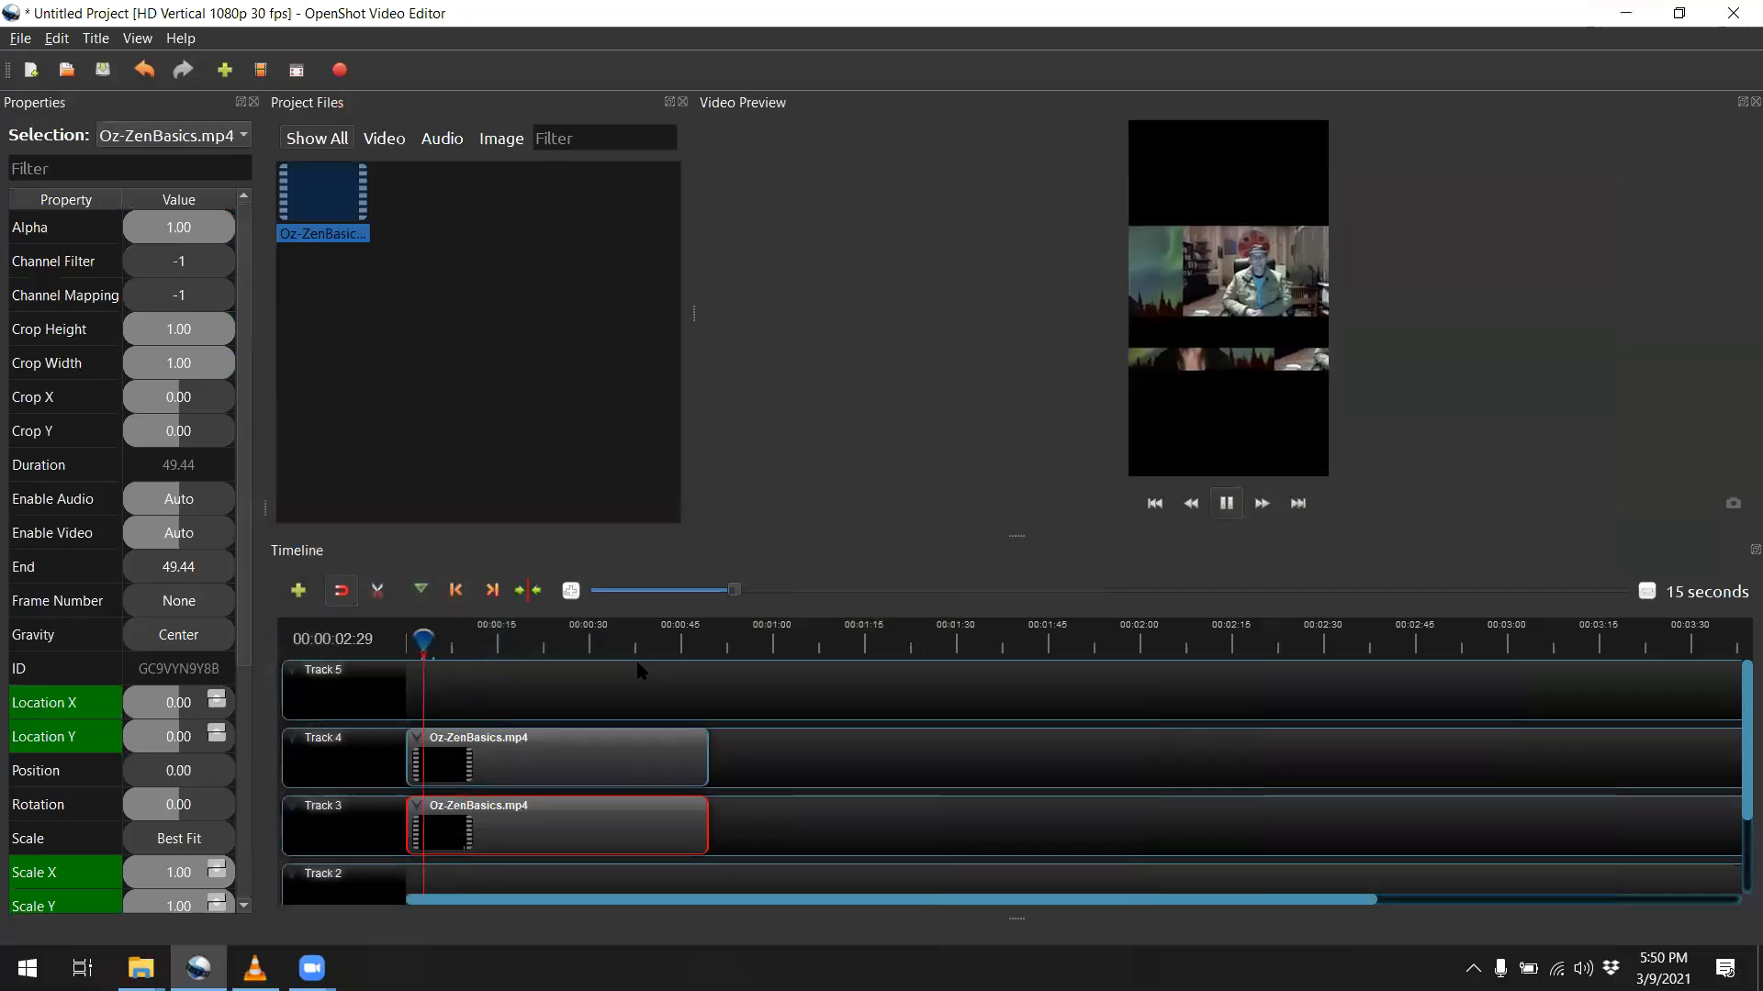
click(1225, 503)
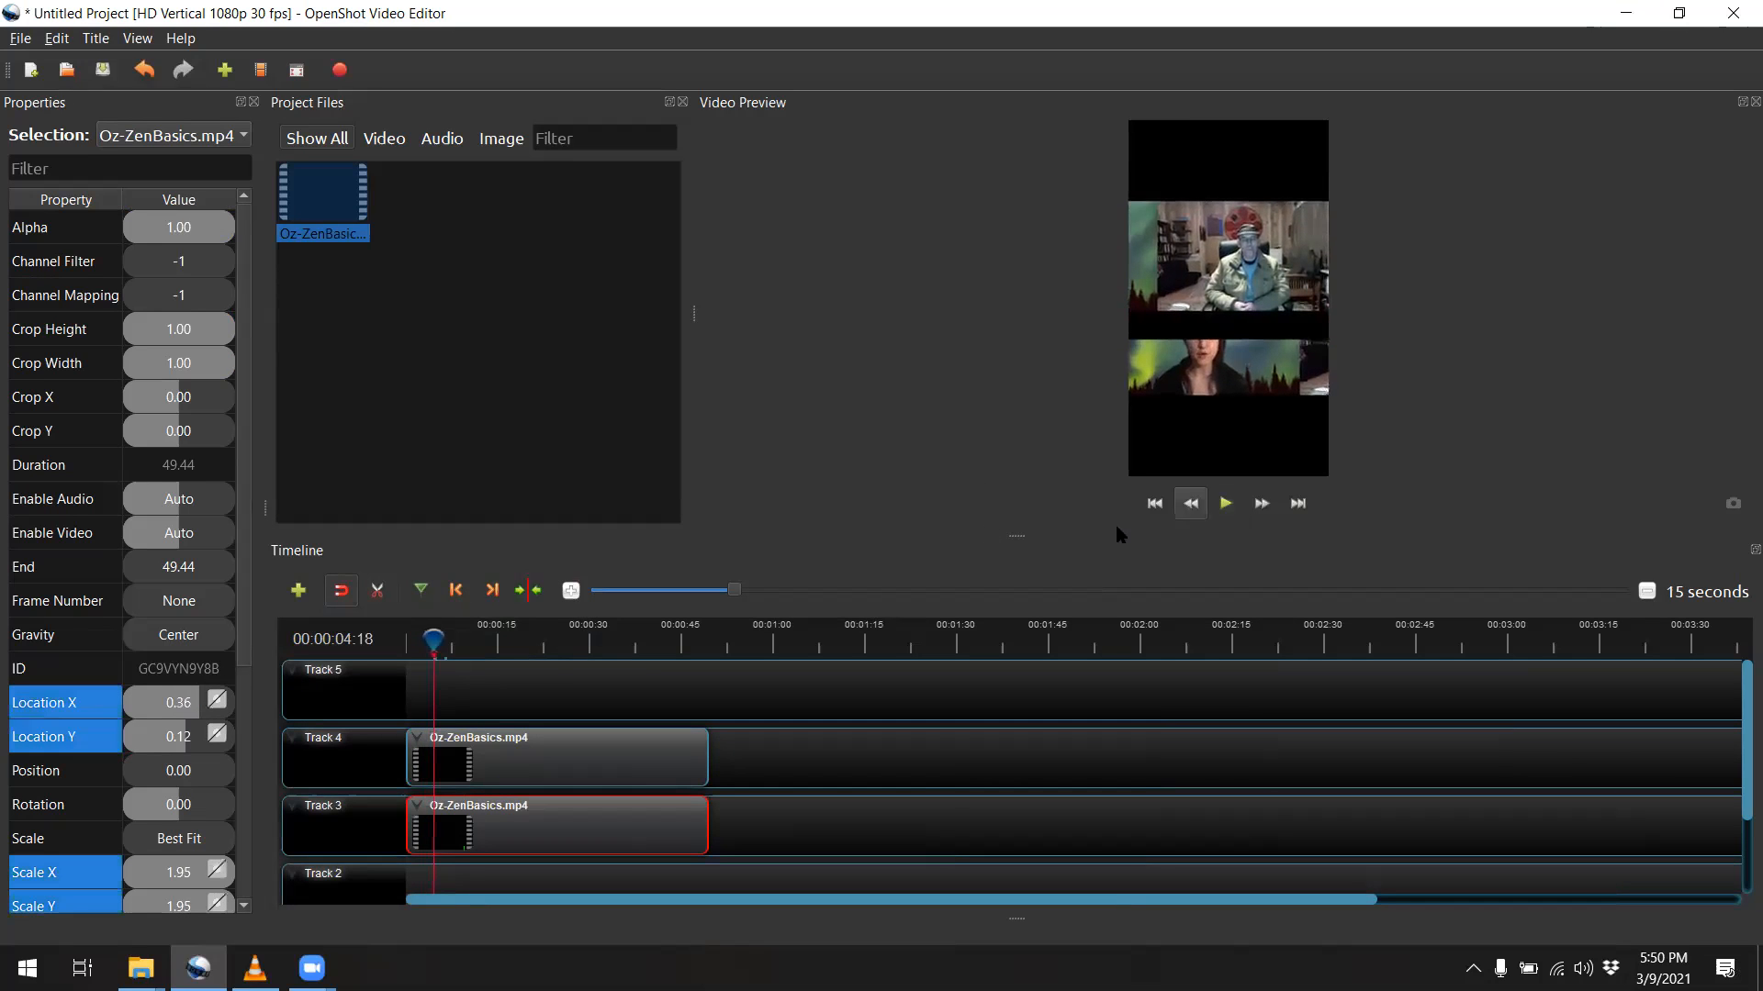
click(431, 639)
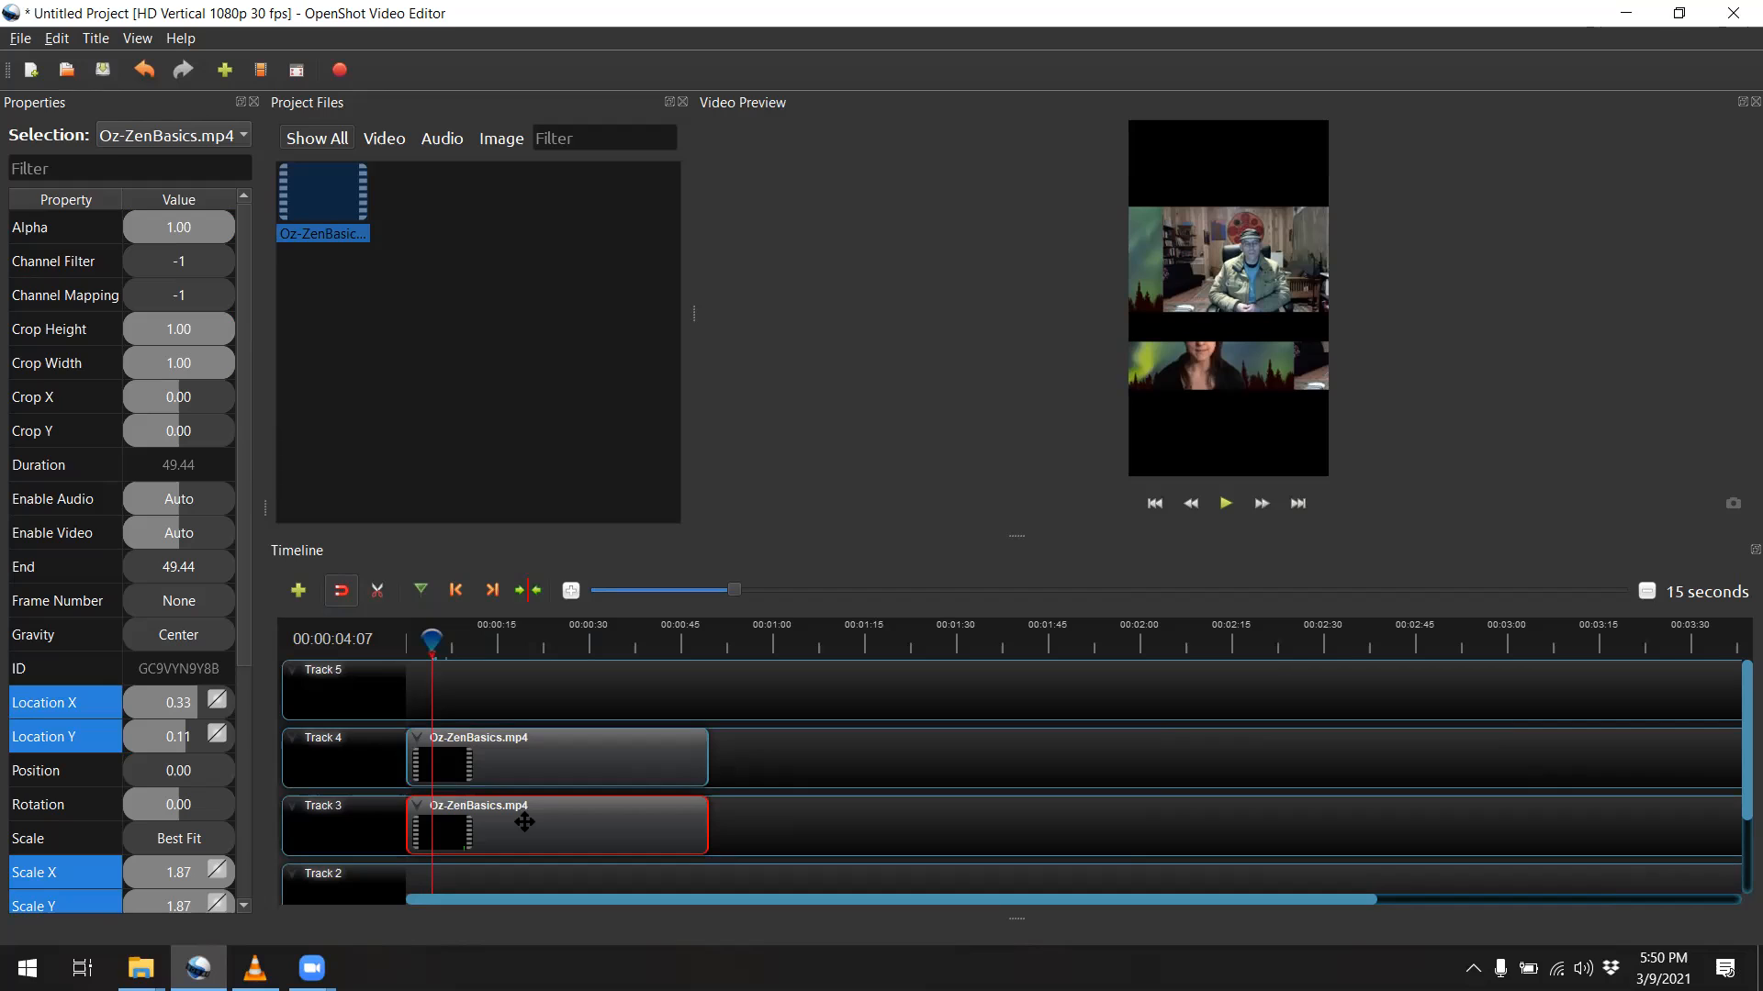
Delete both timeline clips and place fresh copies of Oz-ZenBasics.mp4 at the start of Track 3 and Track 4
key(Delete)
click(524, 757)
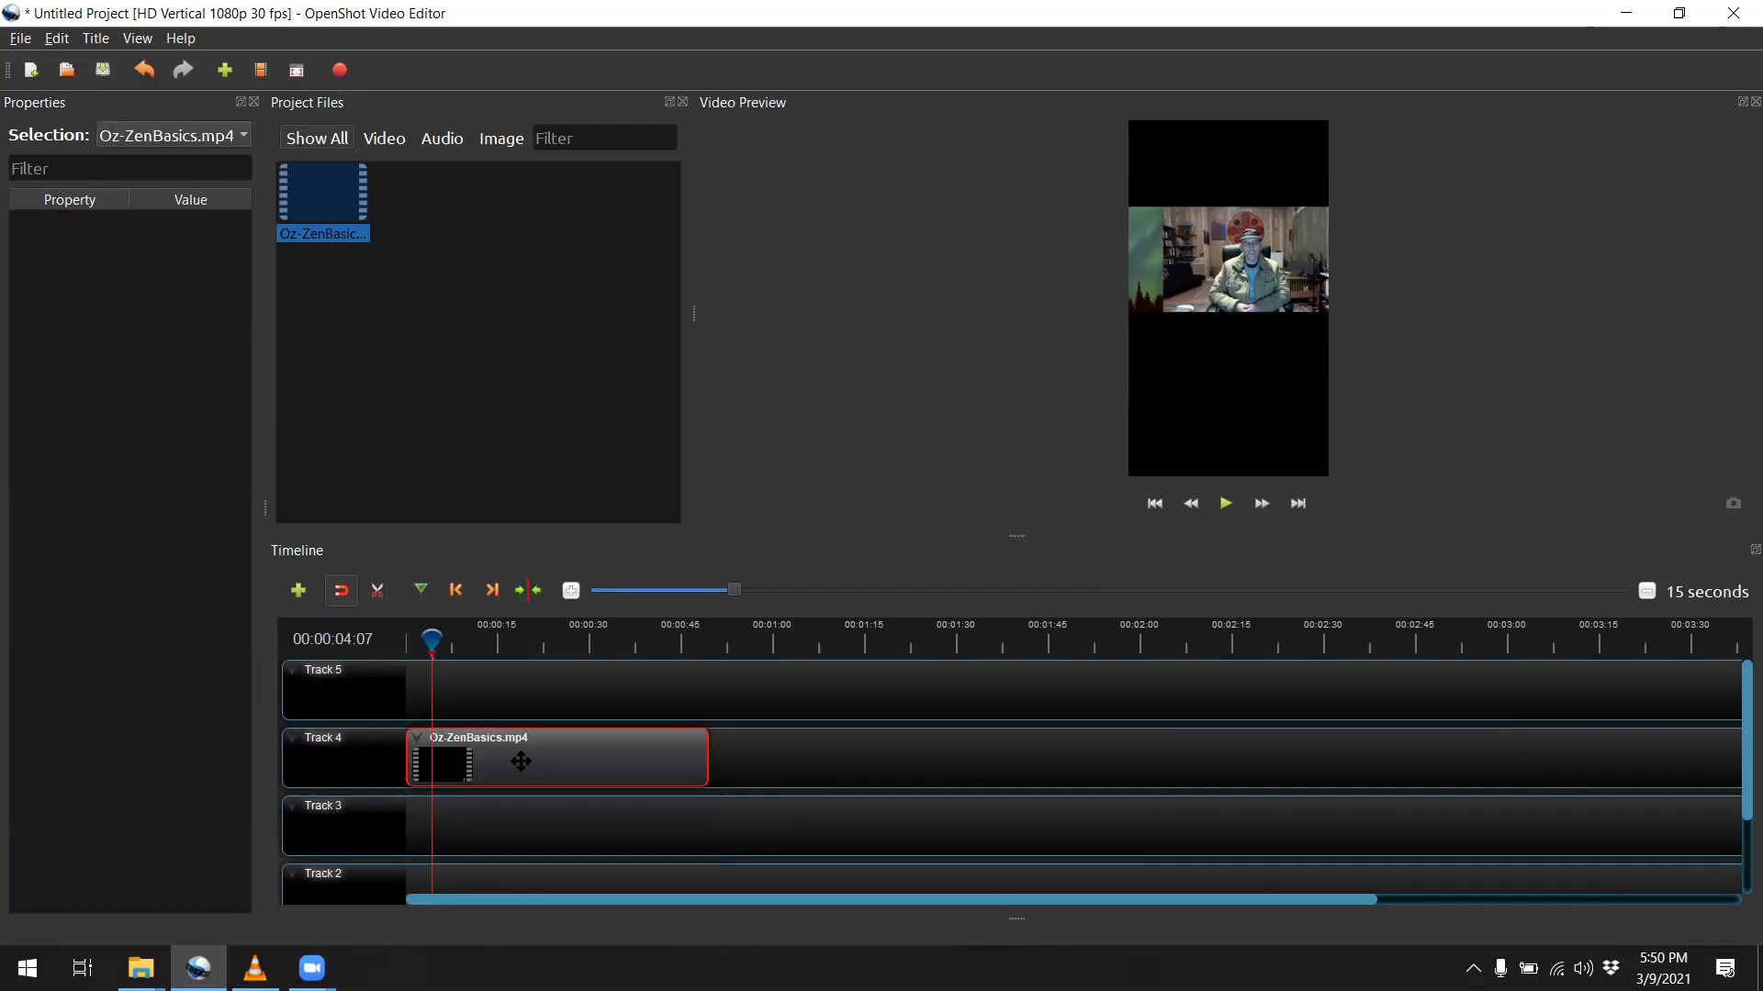
key(Delete)
drag(312, 212, 360, 798)
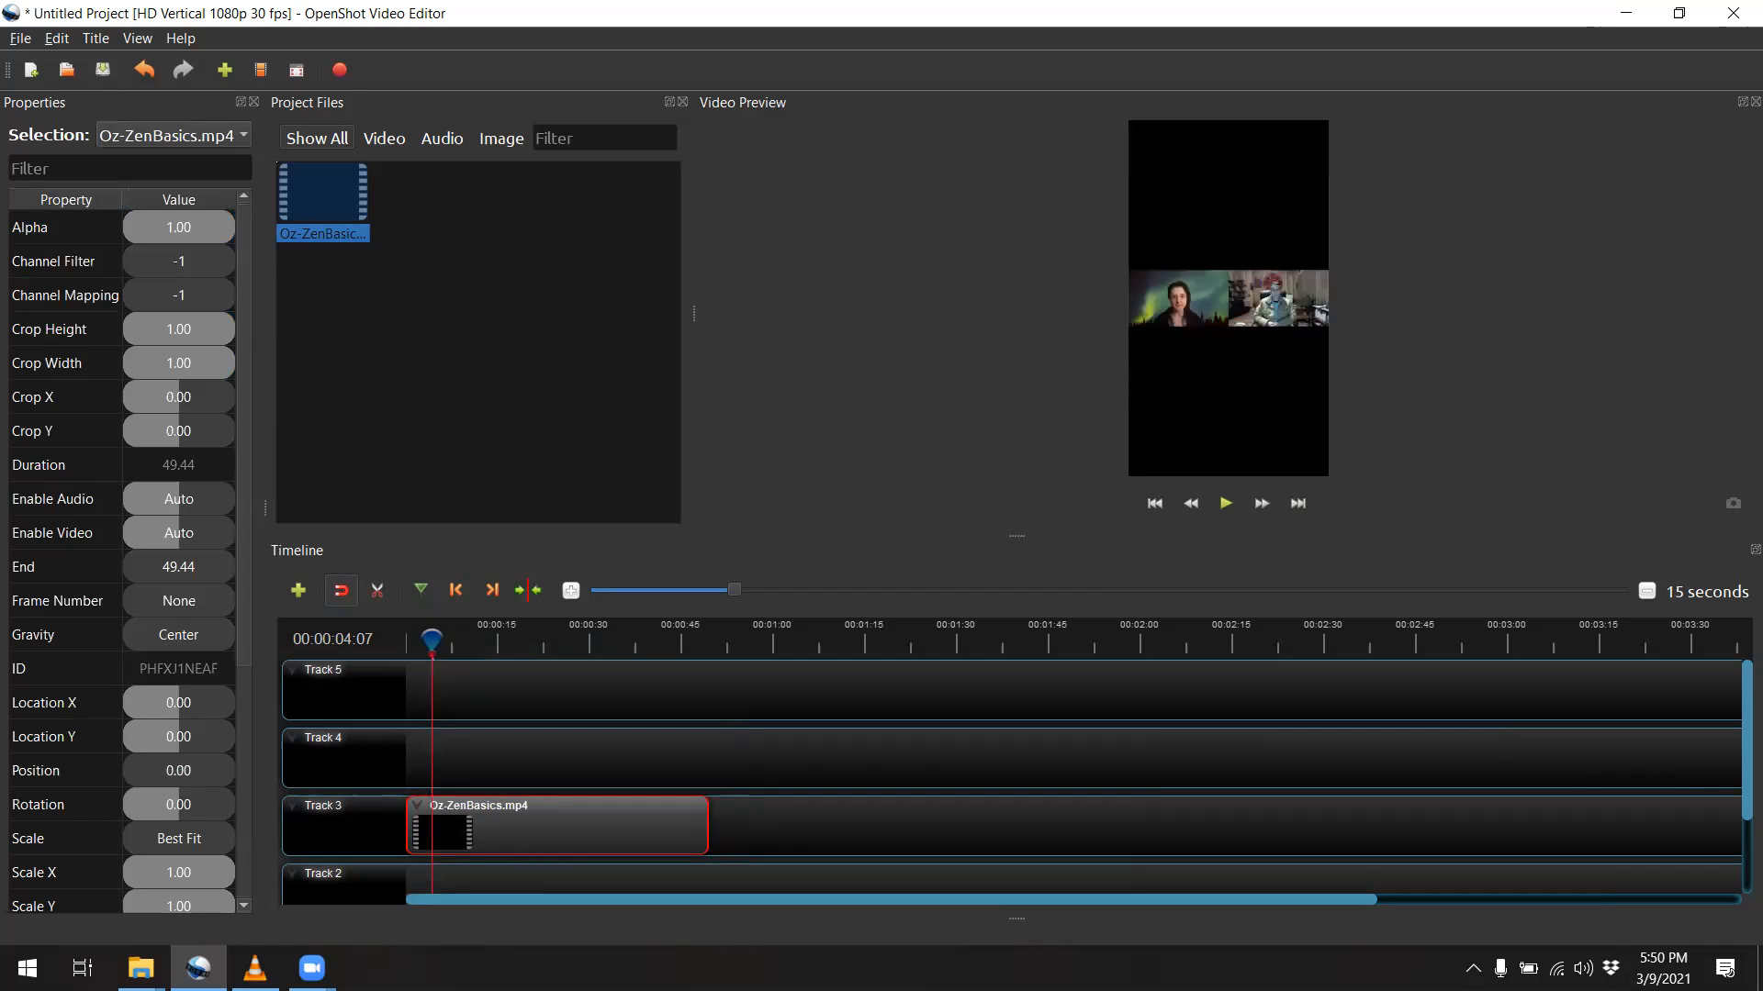
drag(334, 196, 348, 739)
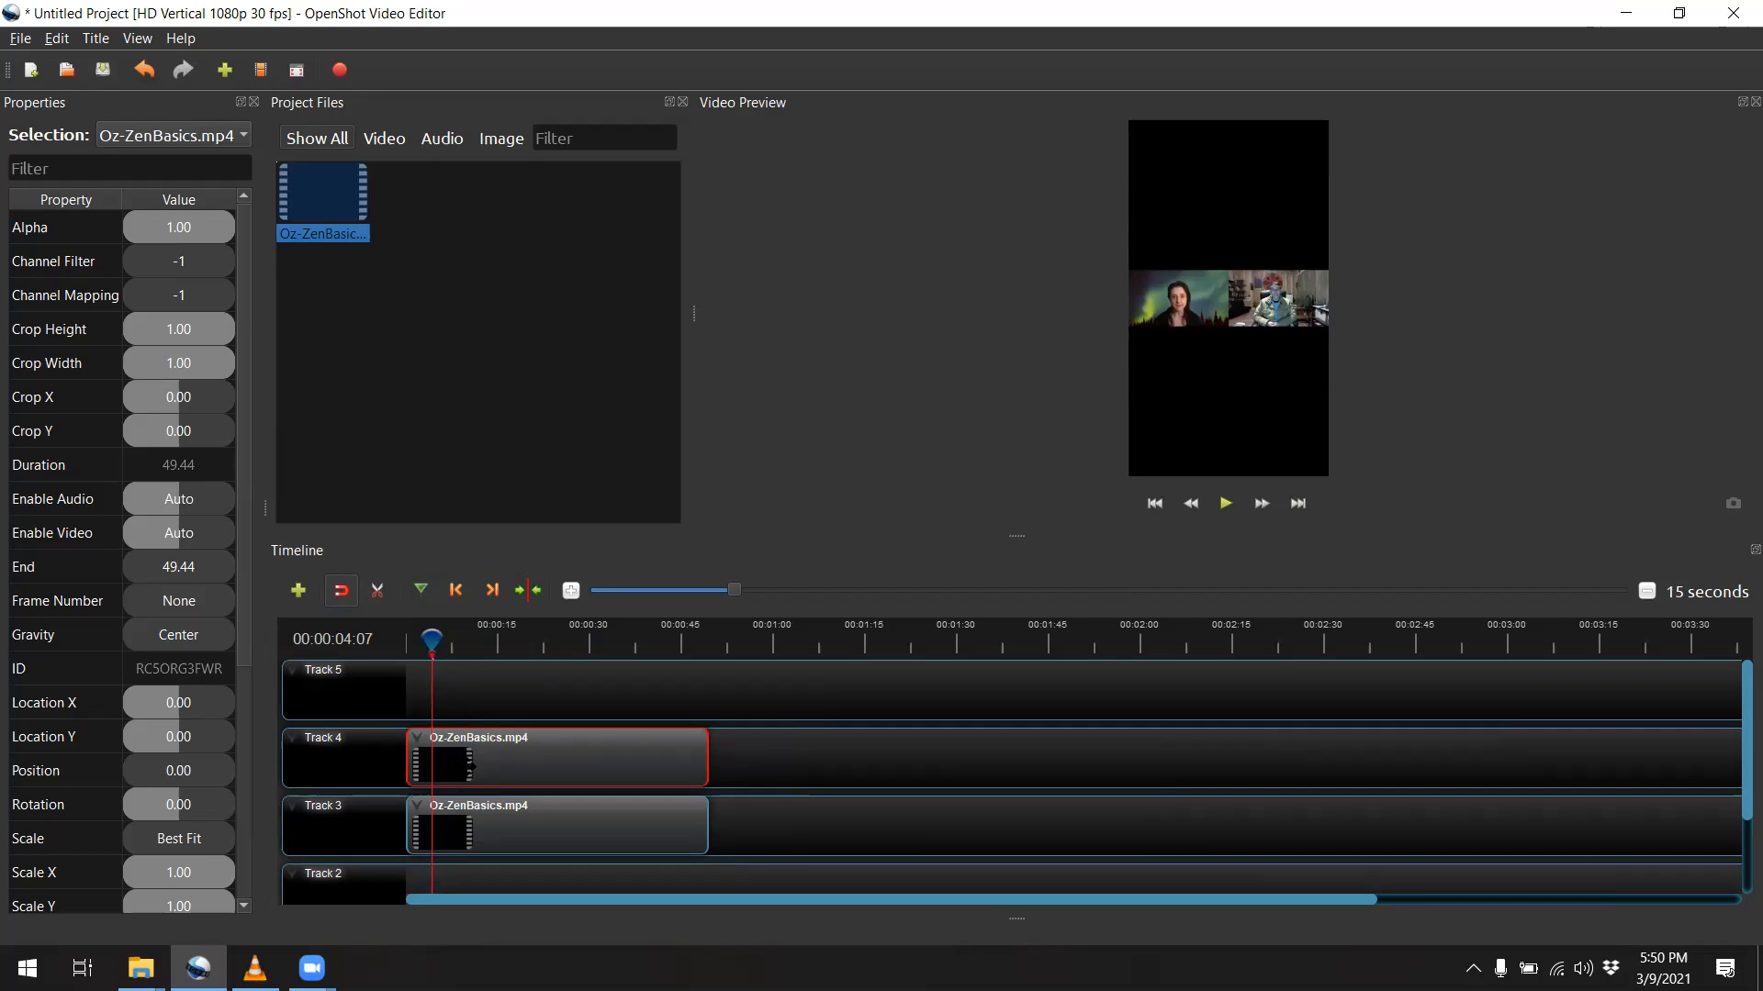
Select the Track 3 clip and return the playhead to the very start of the timeline
click(470, 831)
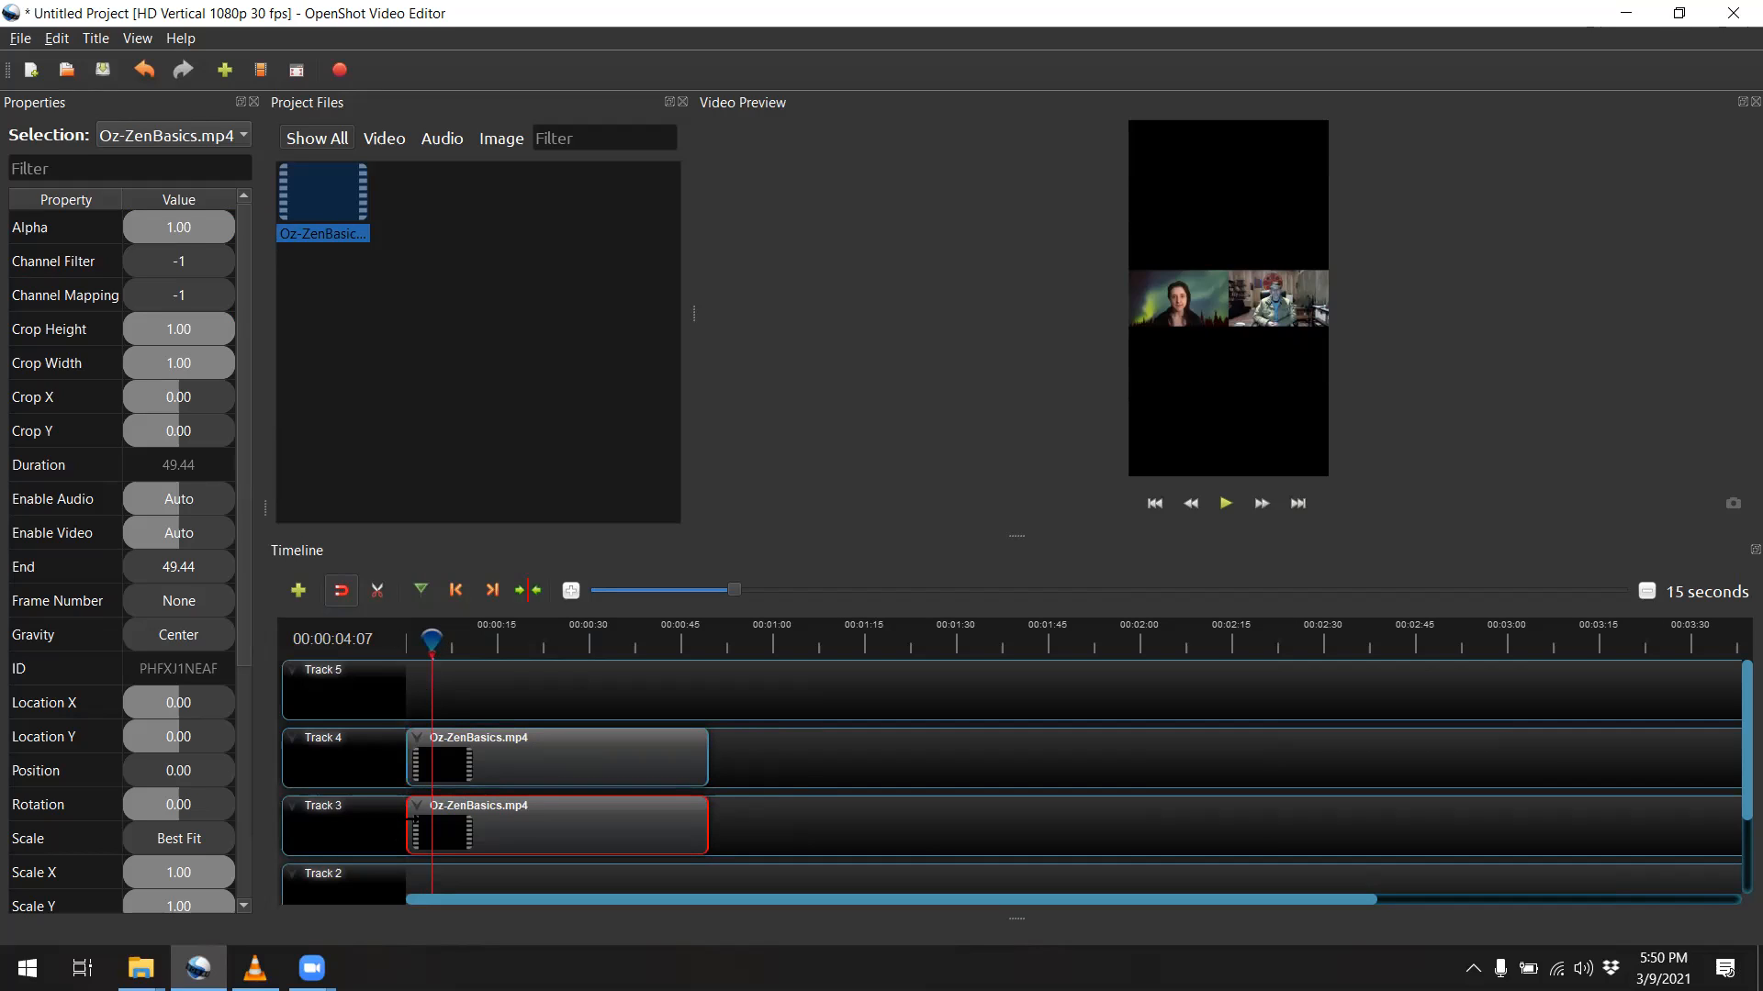
click(456, 591)
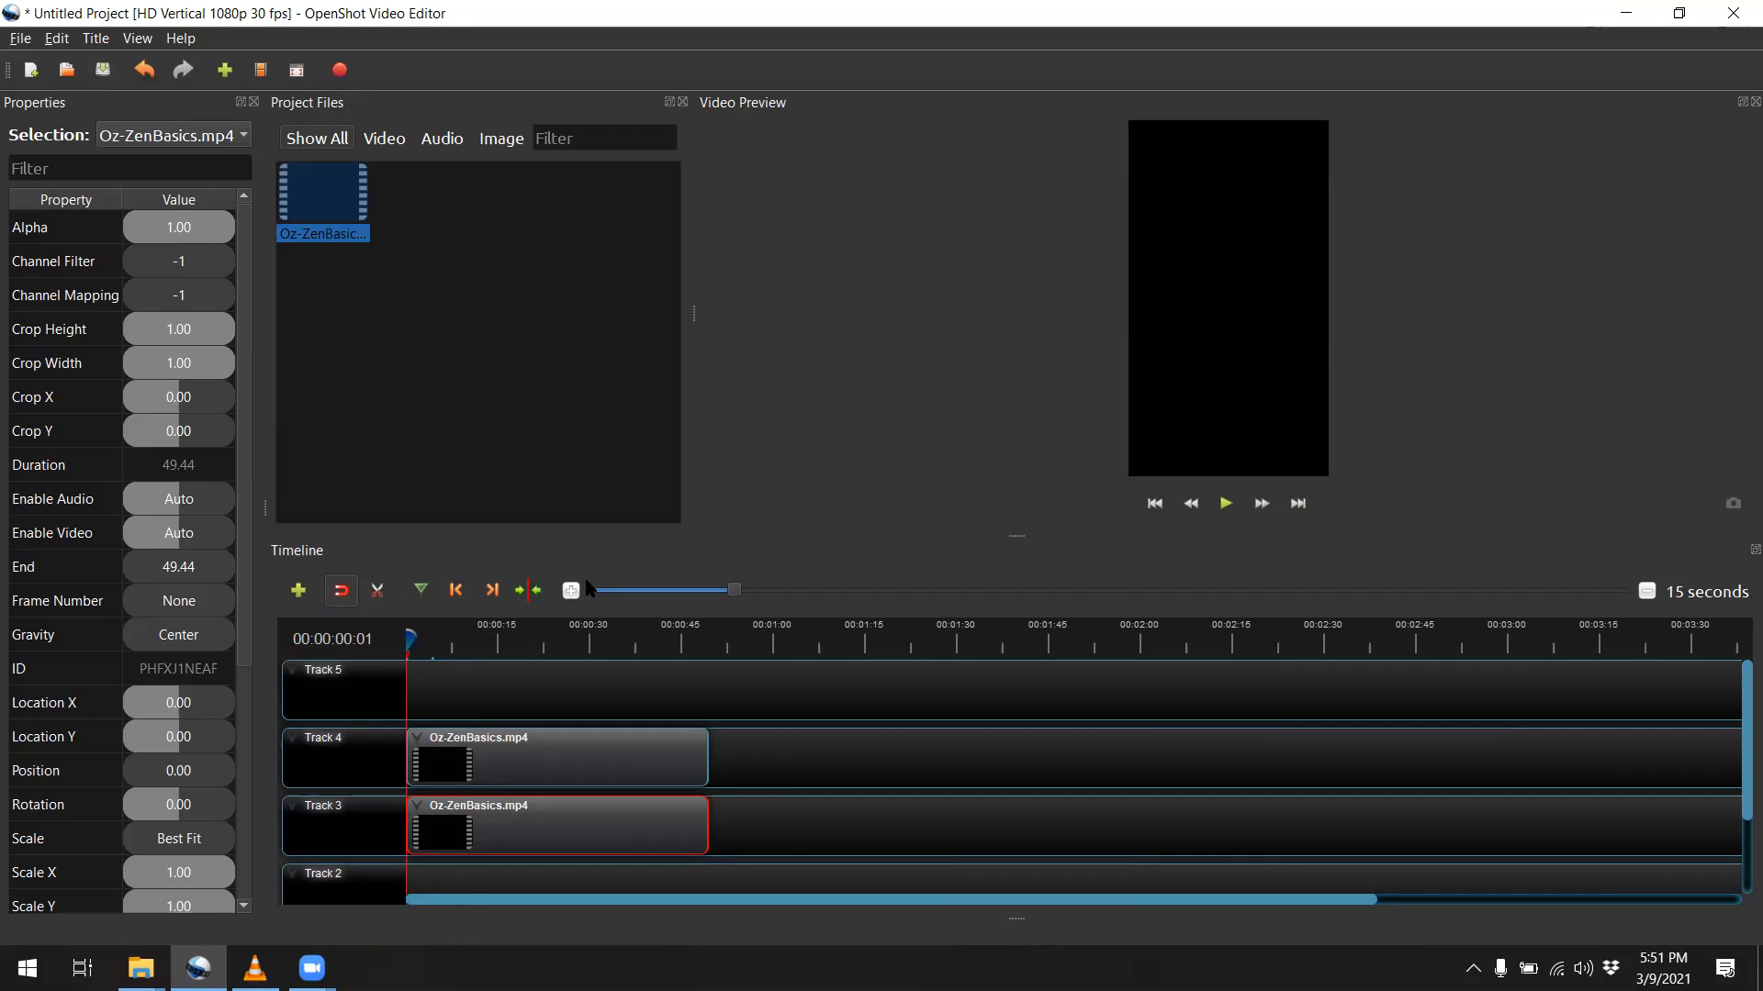
drag(414, 643, 476, 641)
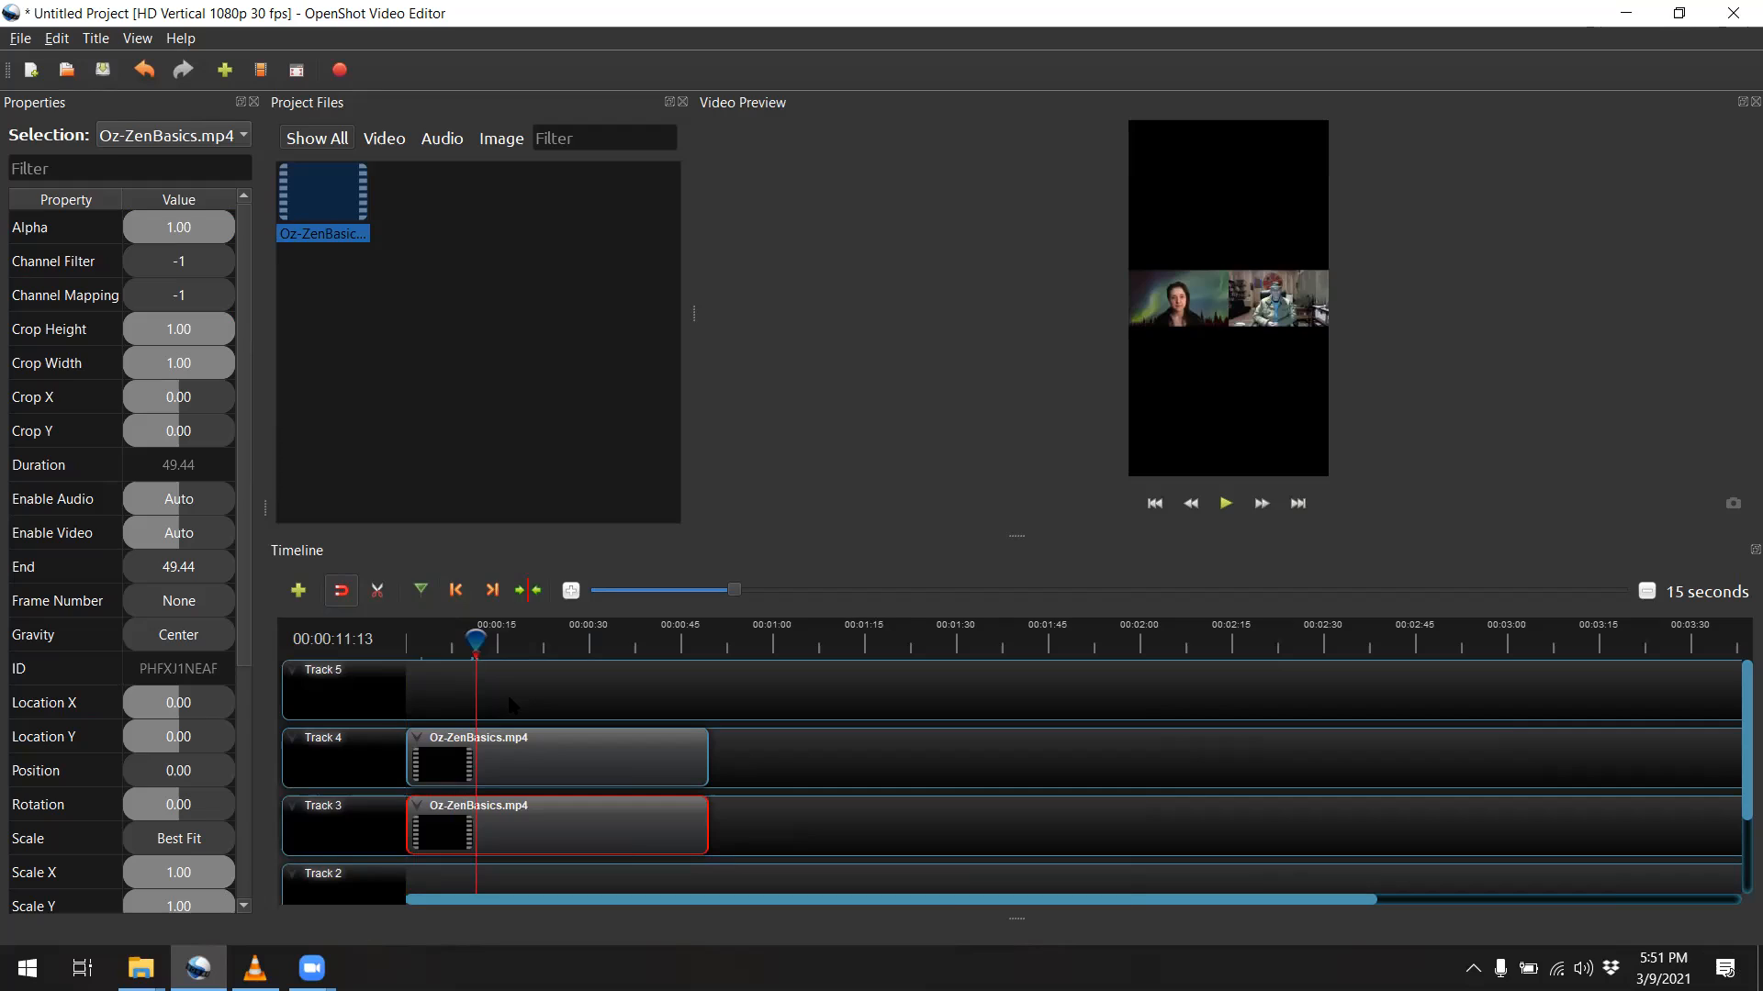
click(455, 593)
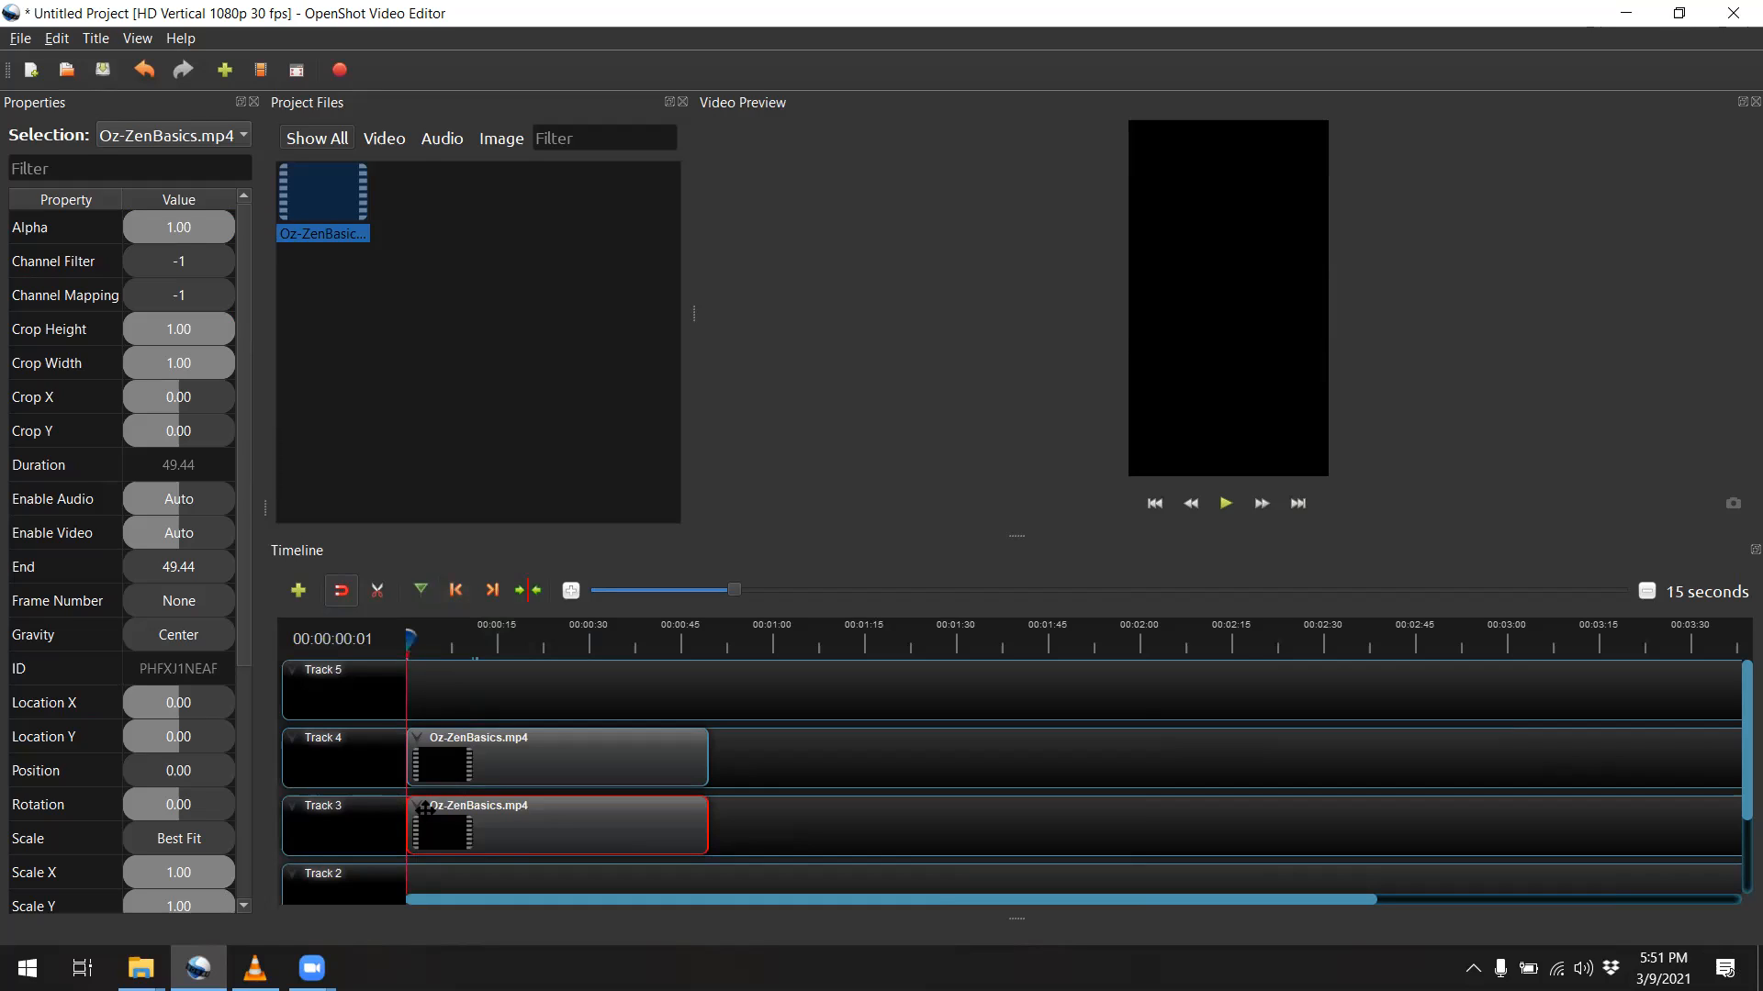
Select the Track 4 clip, moving the playhead to the clip's end and back to its start
click(474, 747)
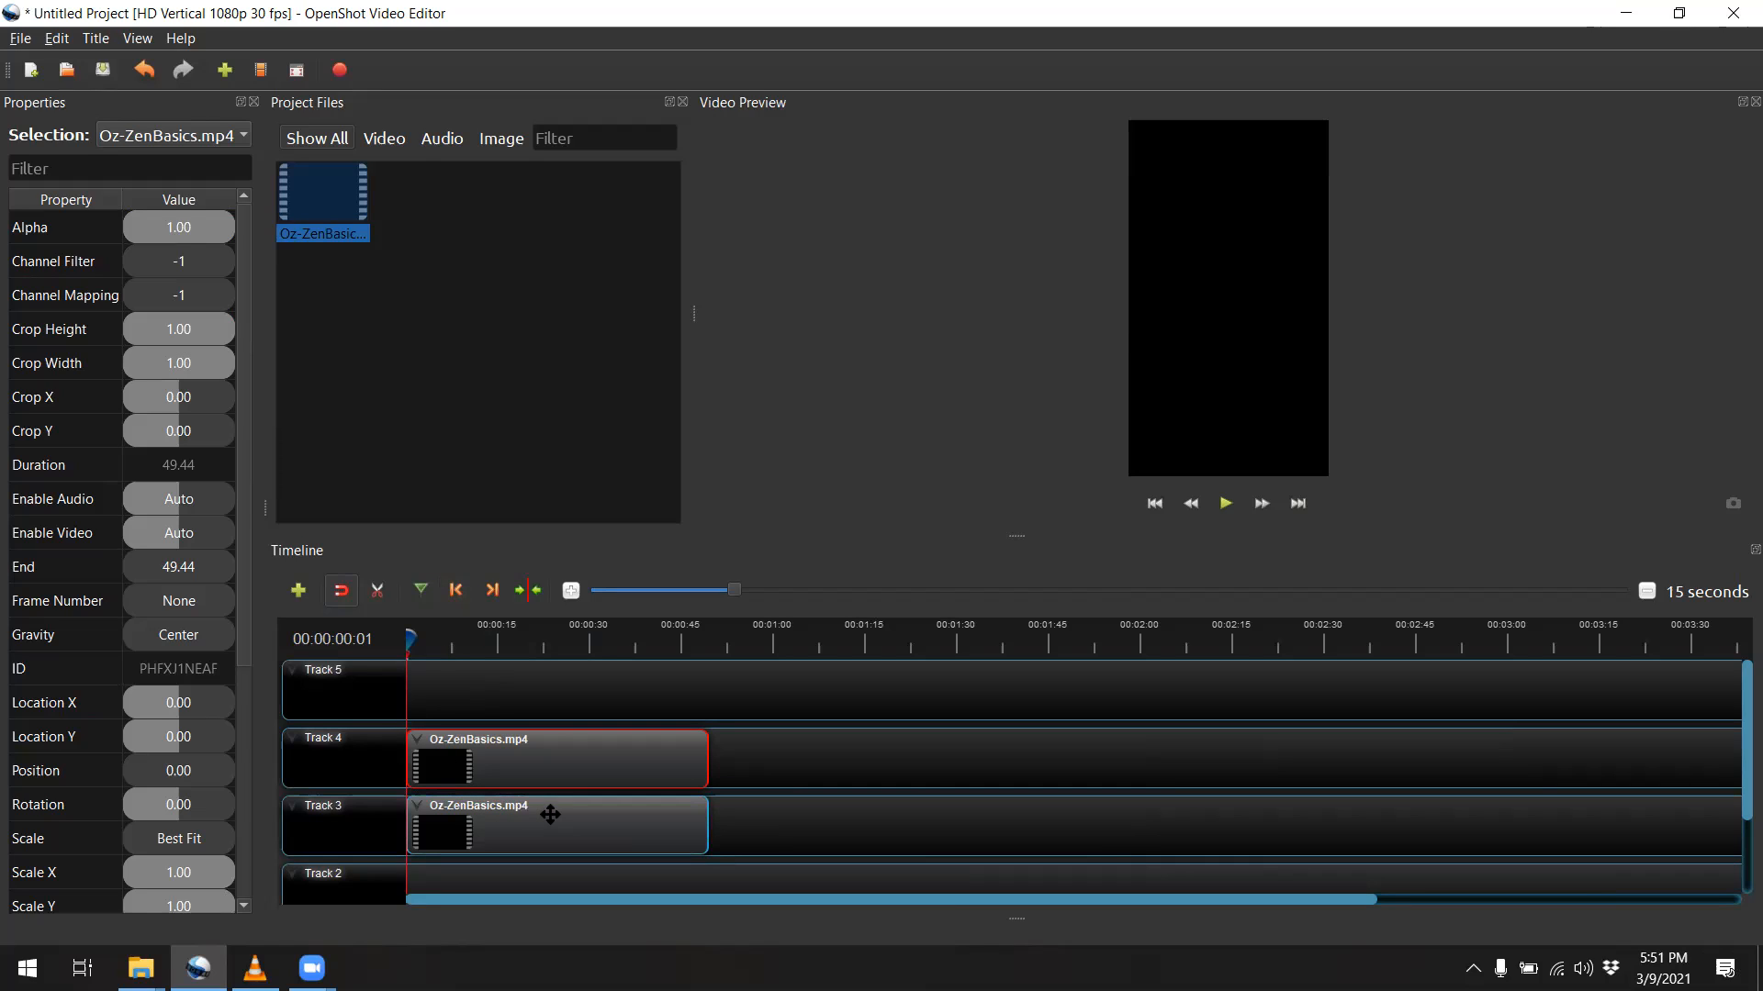
click(492, 591)
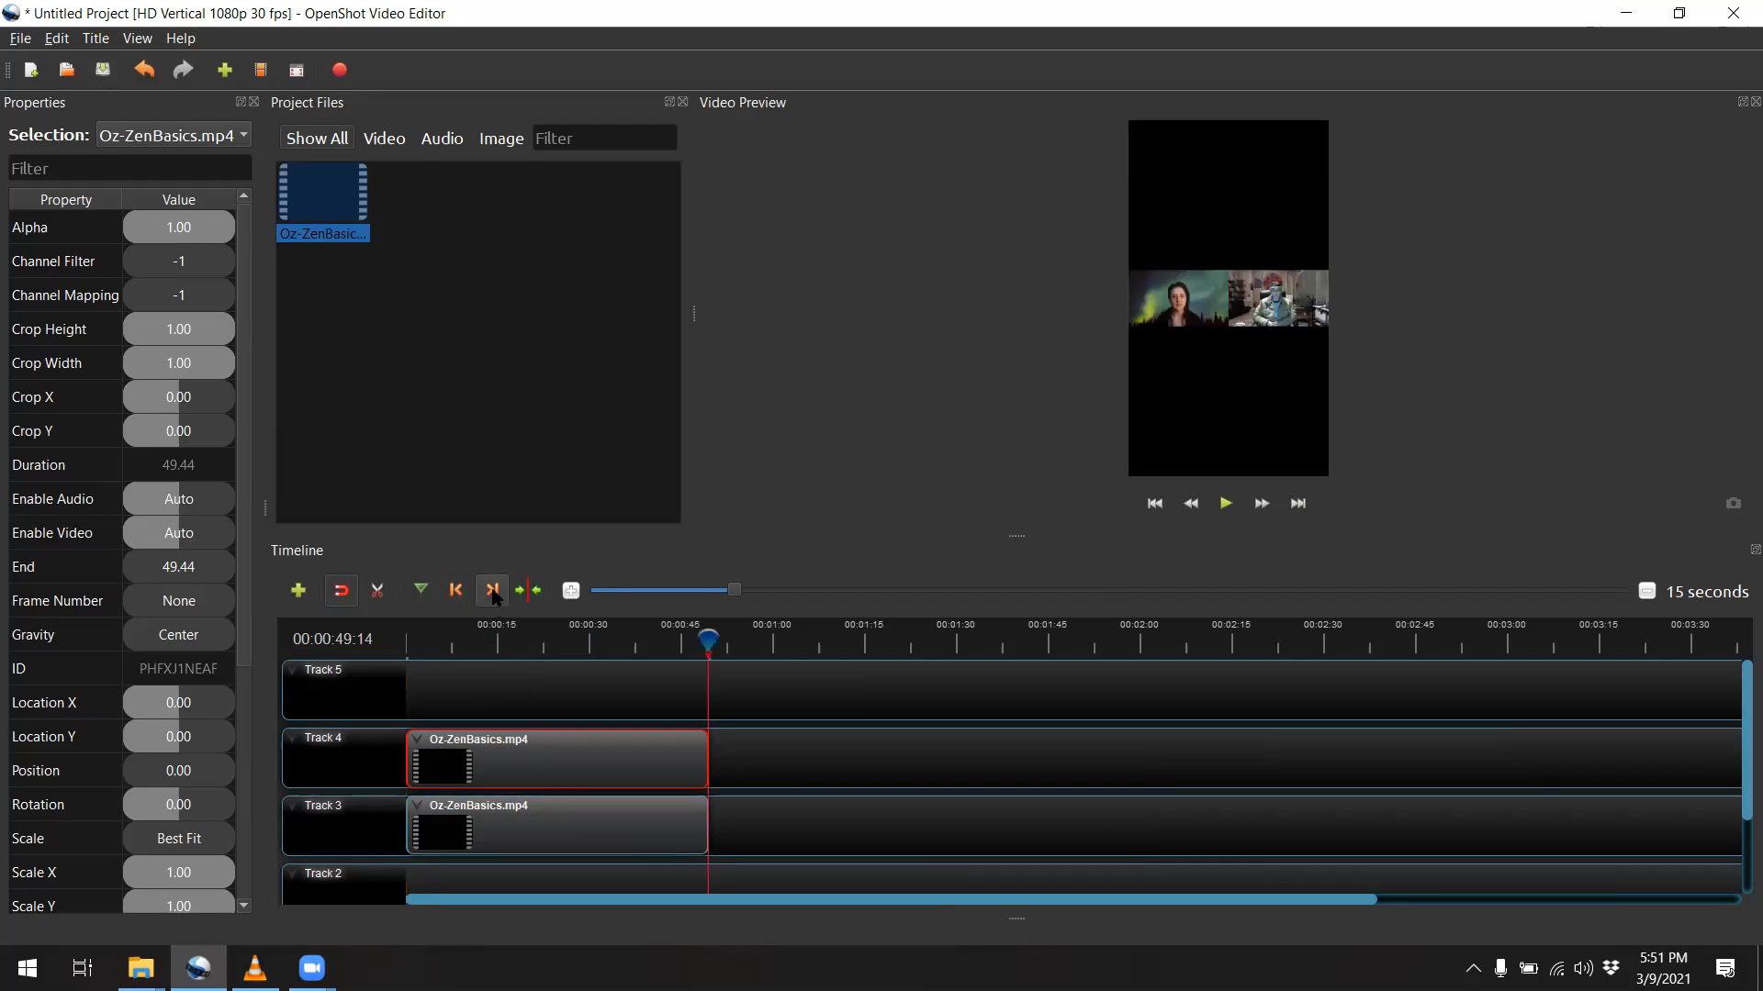
click(456, 590)
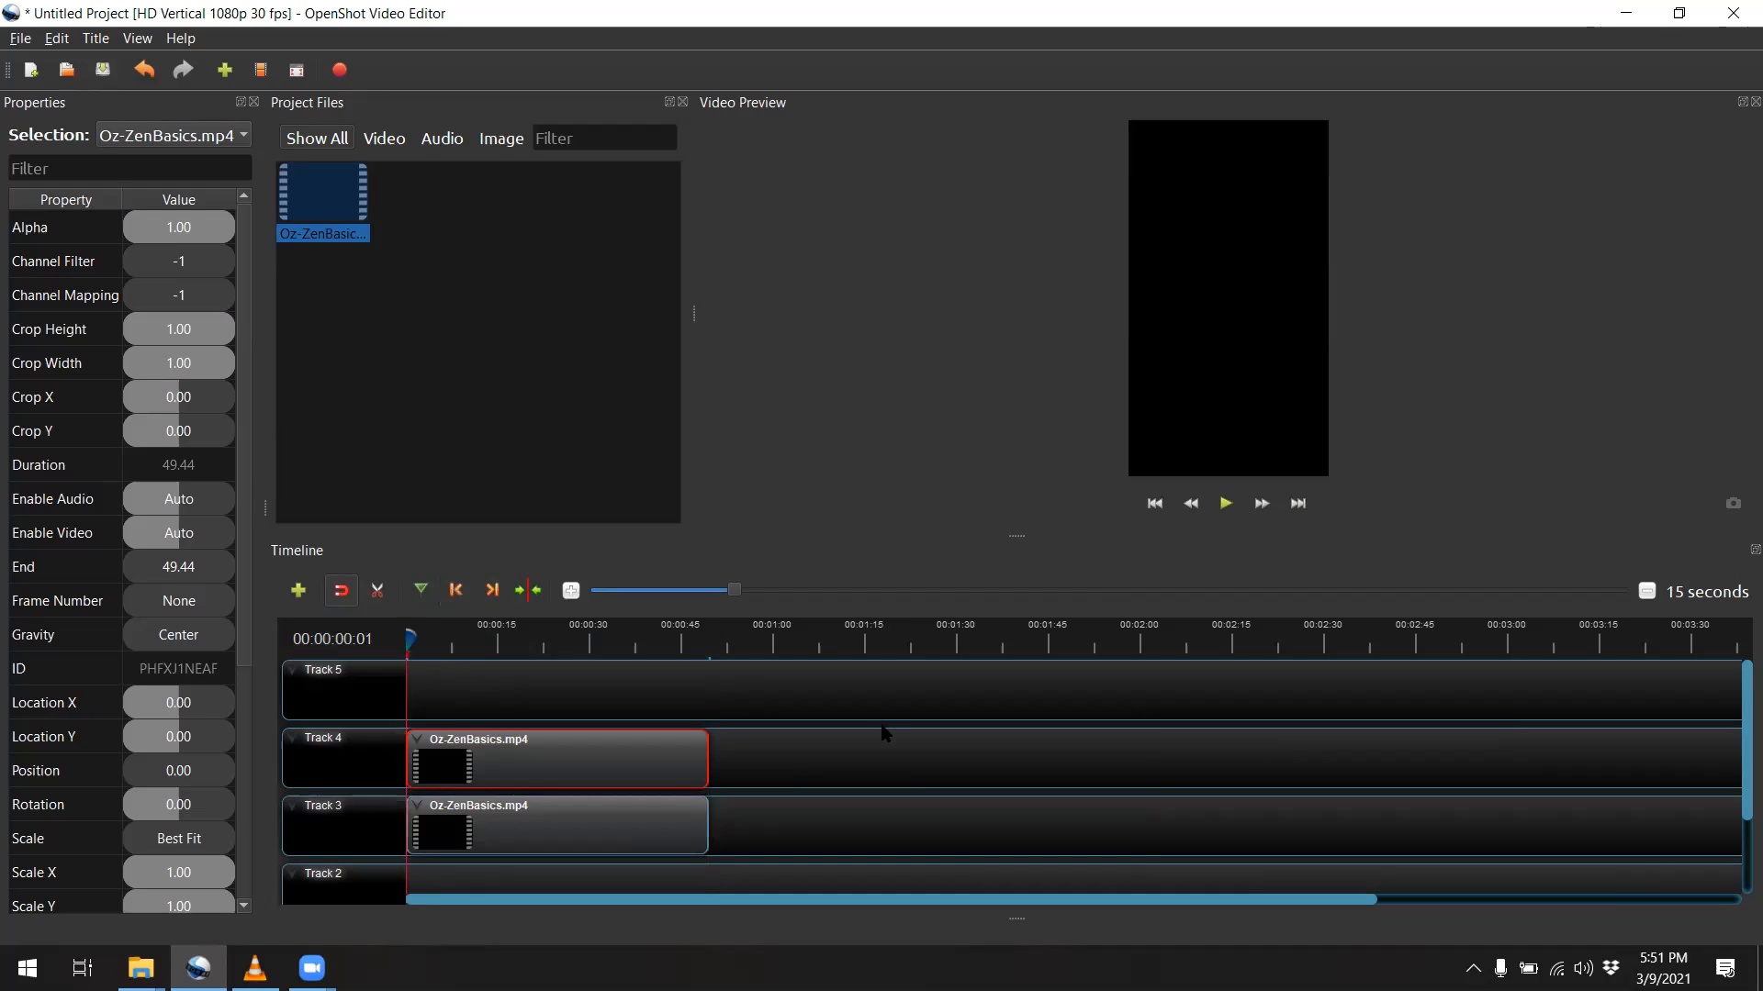